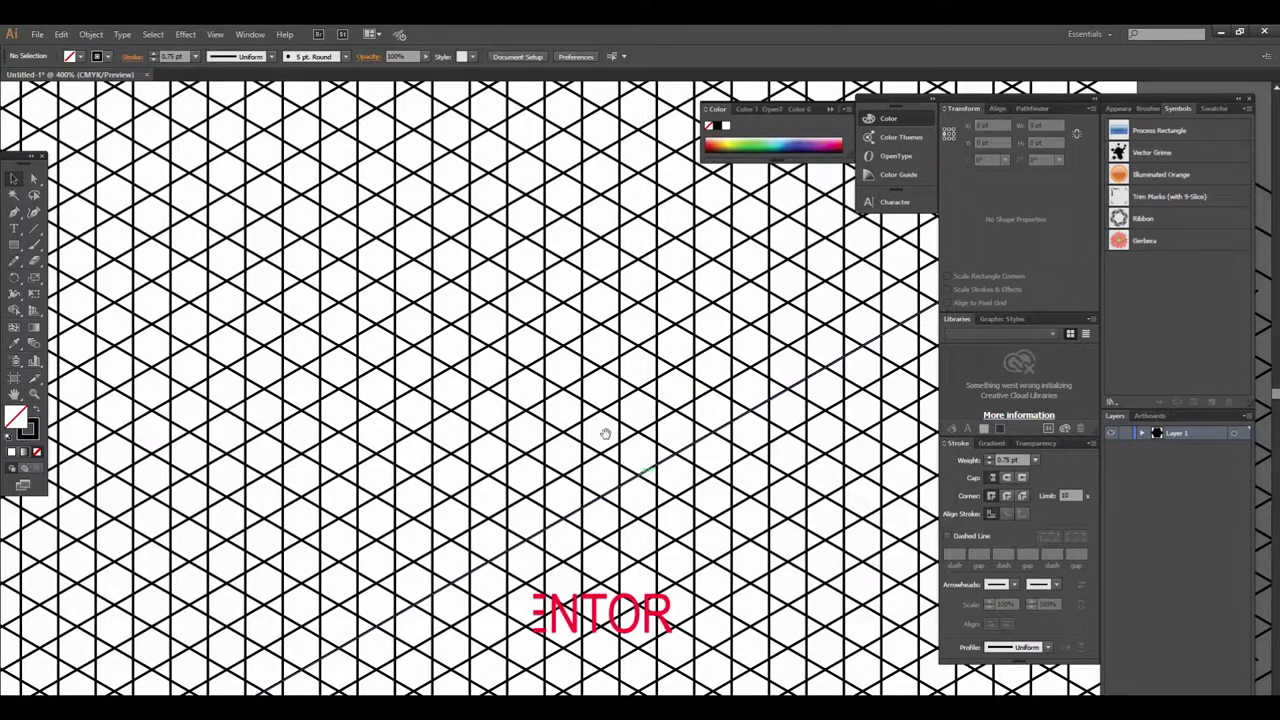
# - Zoom and pan around the existing line grid to inspect it
pyautogui.moveTo(528, 438); pyautogui.dragTo(597, 432)
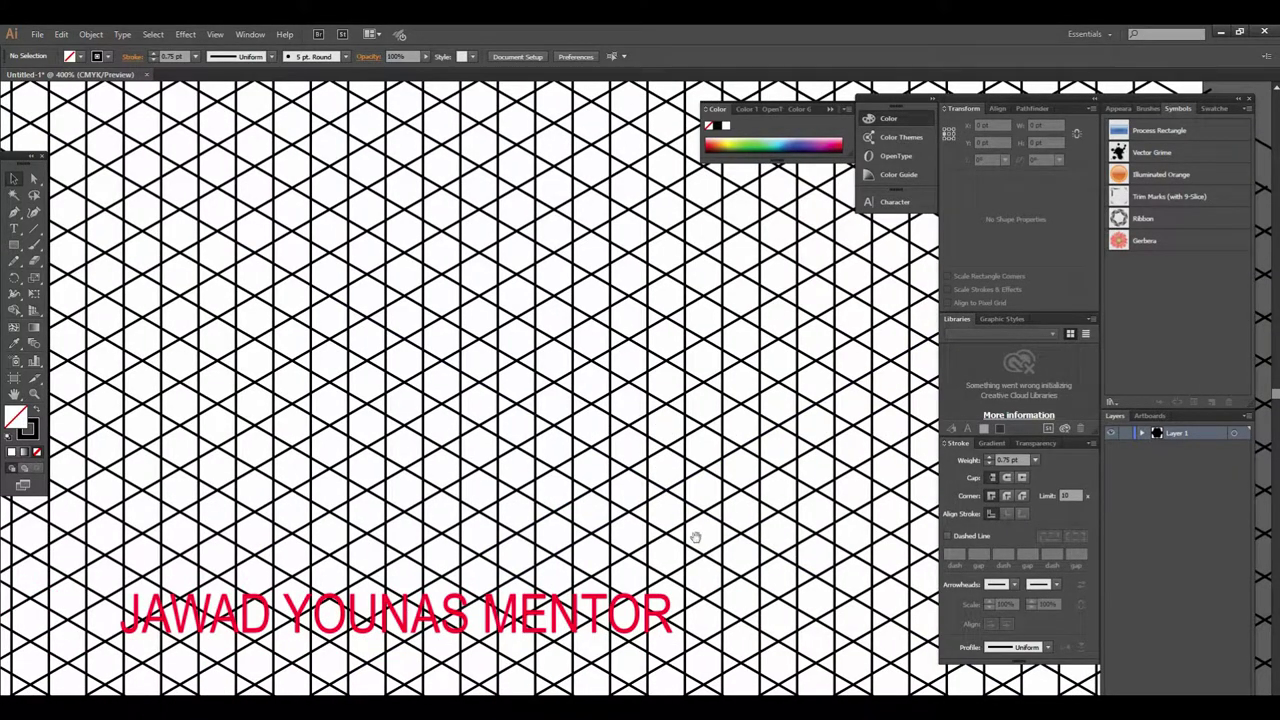
pyautogui.hotkey('ctrl', '-')
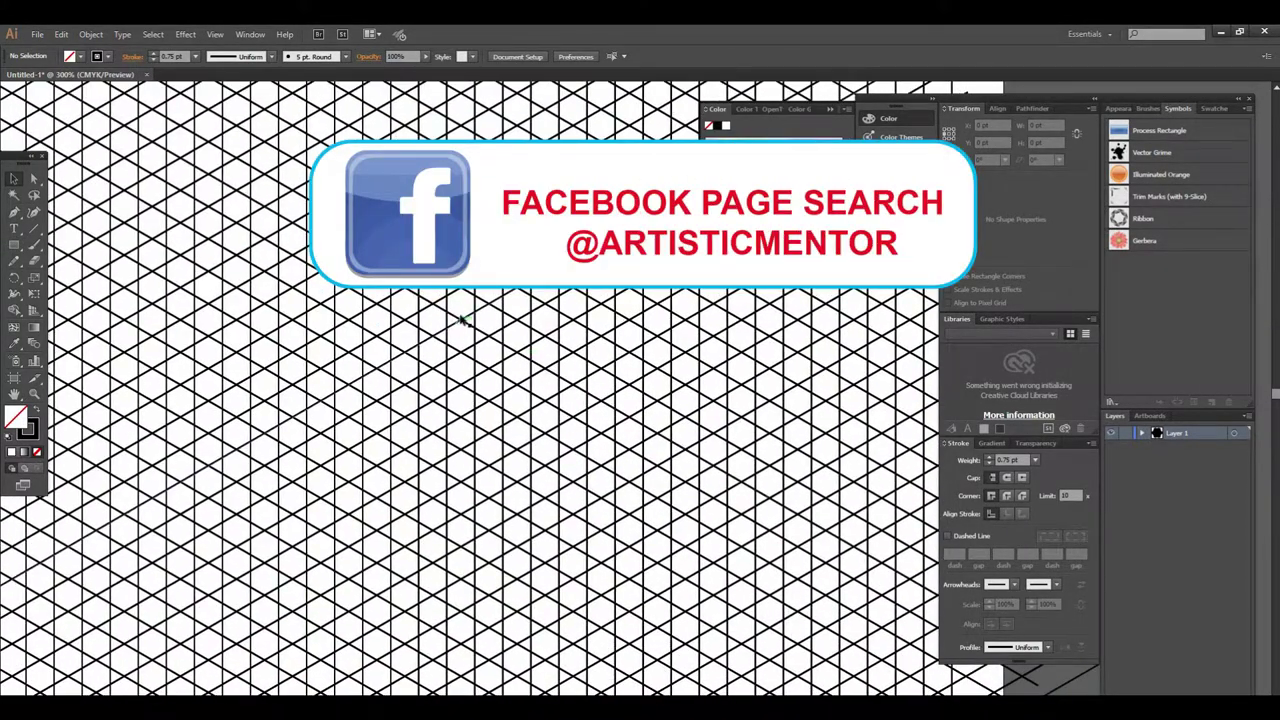
pyautogui.keyDown('alt'); pyautogui.click(616, 377); pyautogui.keyUp('alt')
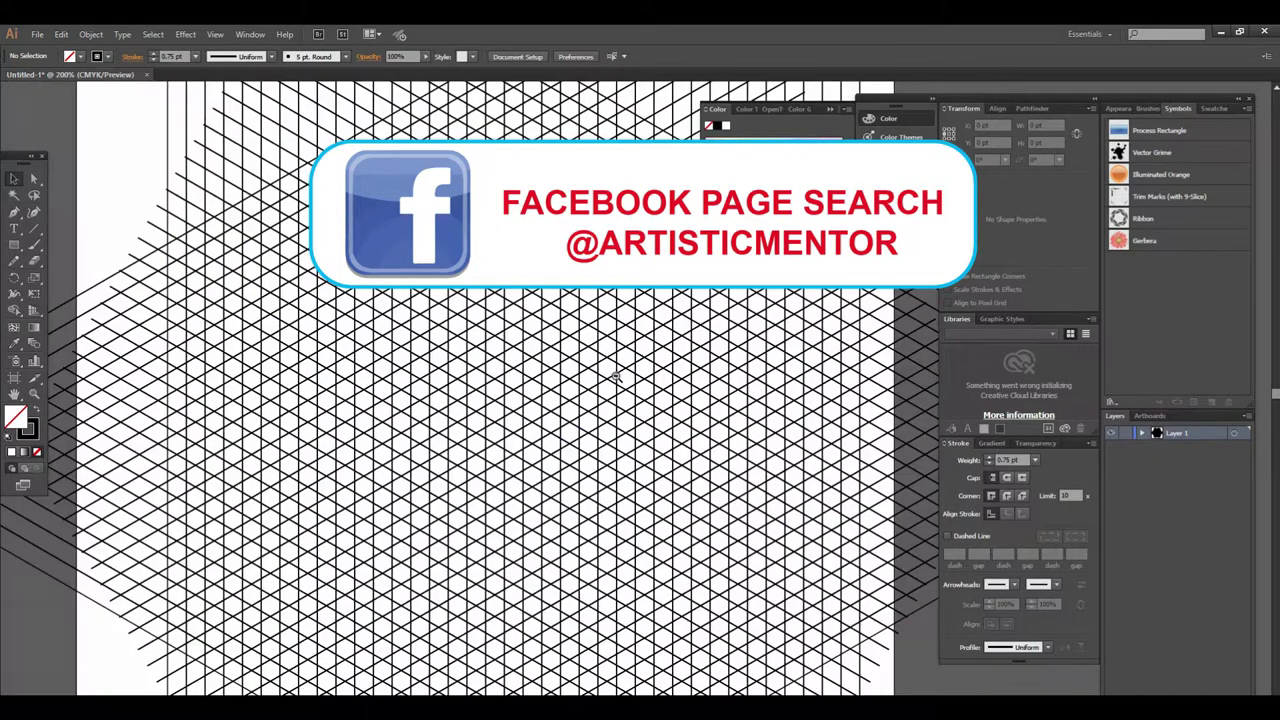
pyautogui.keyDown('alt'); pyautogui.click(616, 377); pyautogui.keyUp('alt')
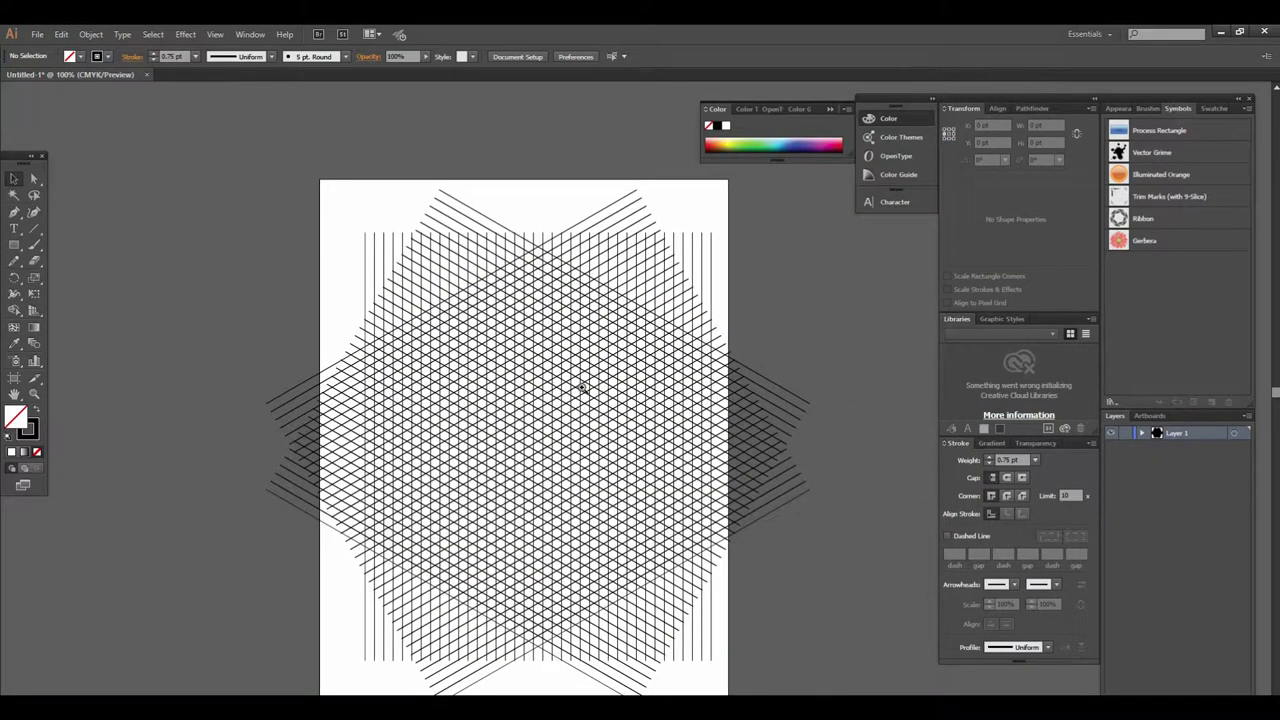
pyautogui.click(582, 389)
pyautogui.keyDown('alt'); pyautogui.click(620, 393); pyautogui.keyUp('alt')
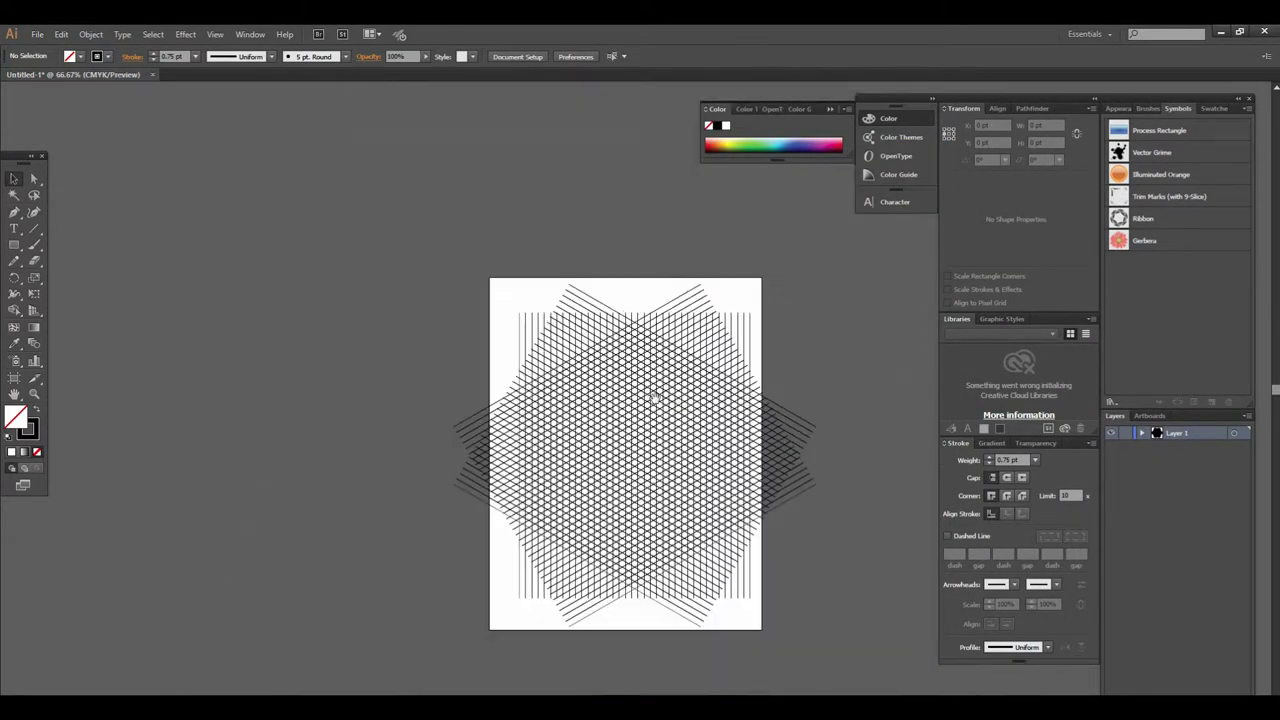
pyautogui.click(509, 396)
pyautogui.click(559, 408)
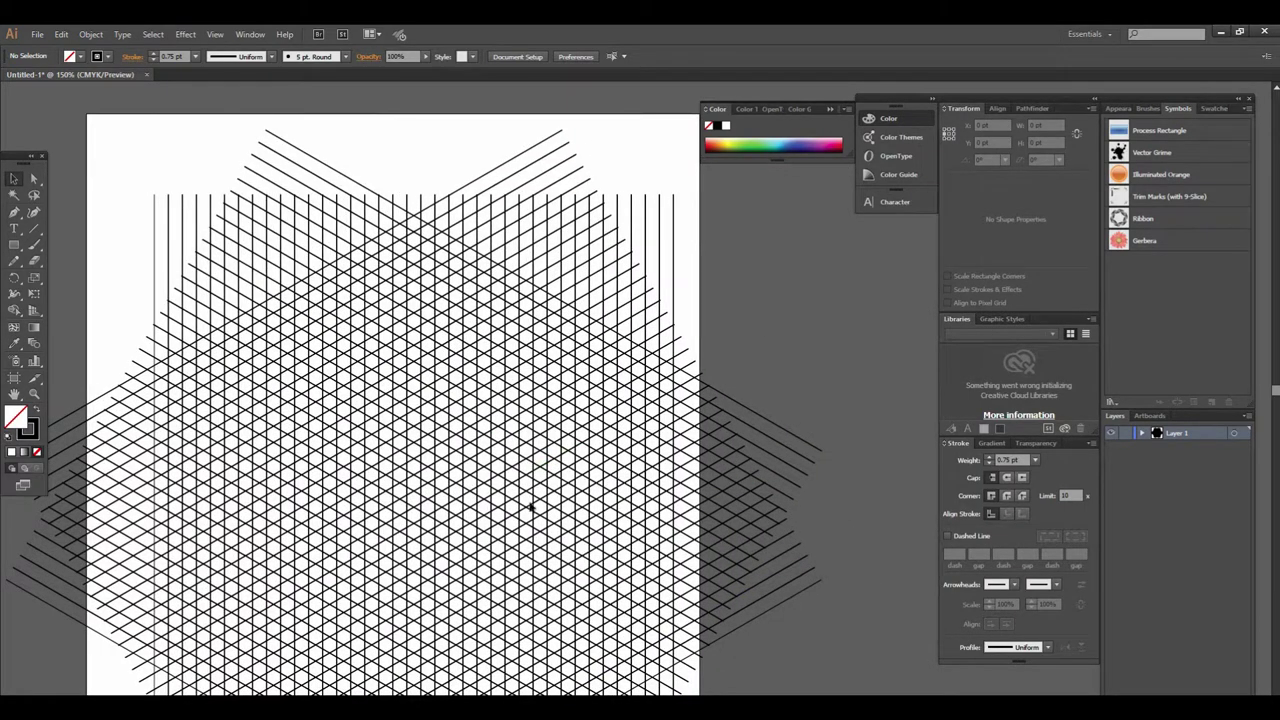
pyautogui.moveTo(546, 507); pyautogui.dragTo(569, 475)
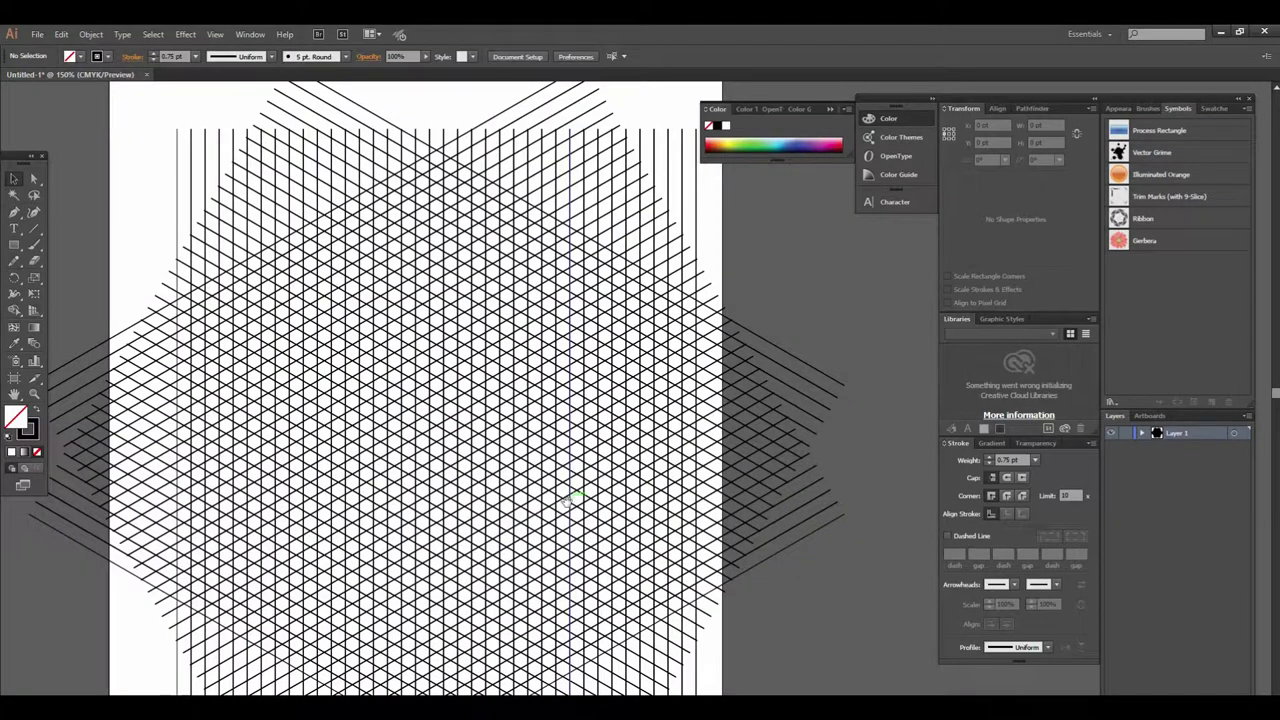
# - Select all the grid line artwork and delete it, viewing the empty artboard at 100%
pyautogui.hotkey('ctrl', '0')
pyautogui.hotkey('ctrl', 'a')
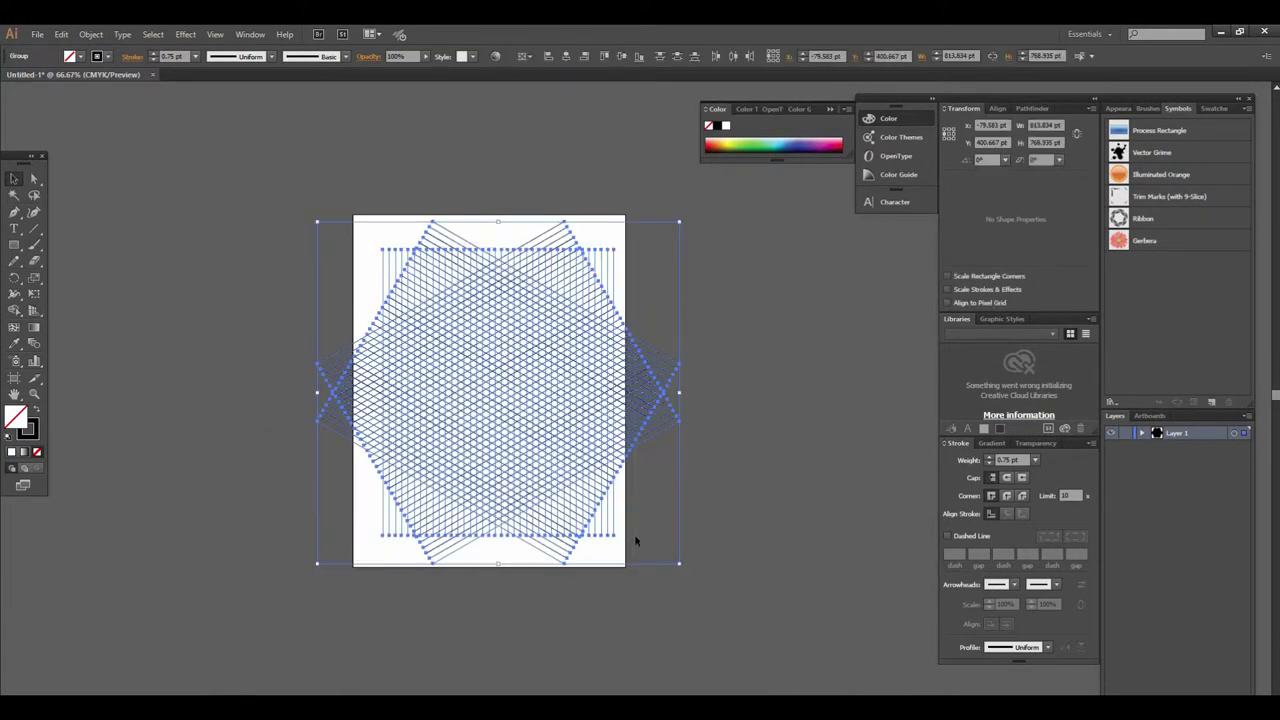
pyautogui.scroll(2, 587, 396)
pyautogui.scroll(-4, 587, 396)
pyautogui.moveTo(587, 396)
pyautogui.mouseDown()
pyautogui.moveTo(508, 398)
pyautogui.moveTo(660, 408)
pyautogui.mouseUp()
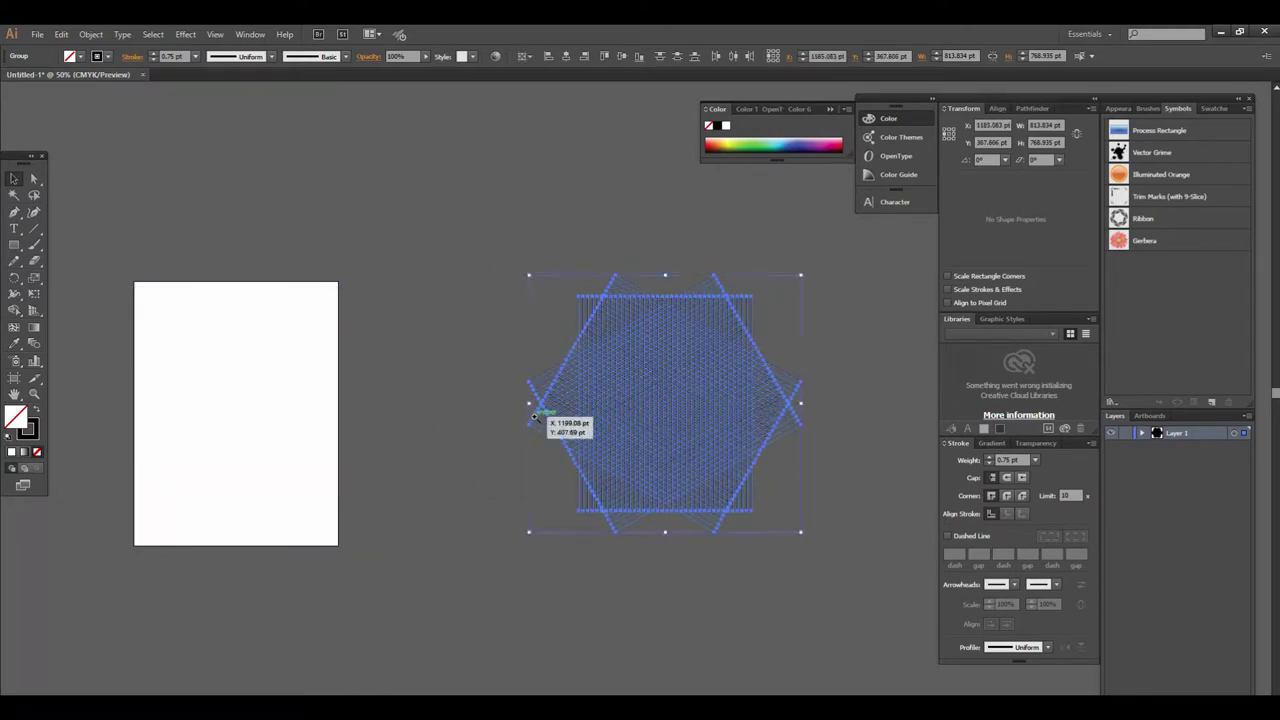
pyautogui.press('Delete')
pyautogui.hotkey('ctrl', '1')
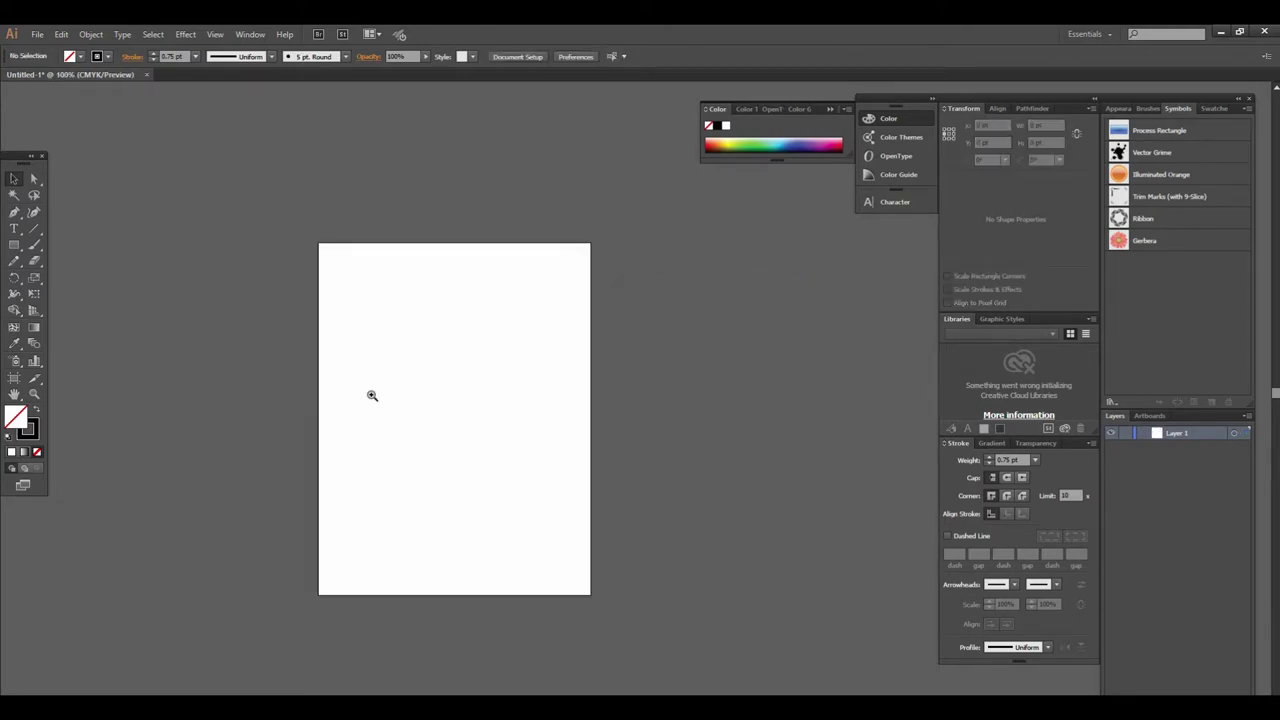
pyautogui.hscroll(3, 340, 375)
# - Draw a straight vertical line with 0.25 pt stroke down the artboard's left side, then deselect it
pyautogui.scroll(1, 397, 400)
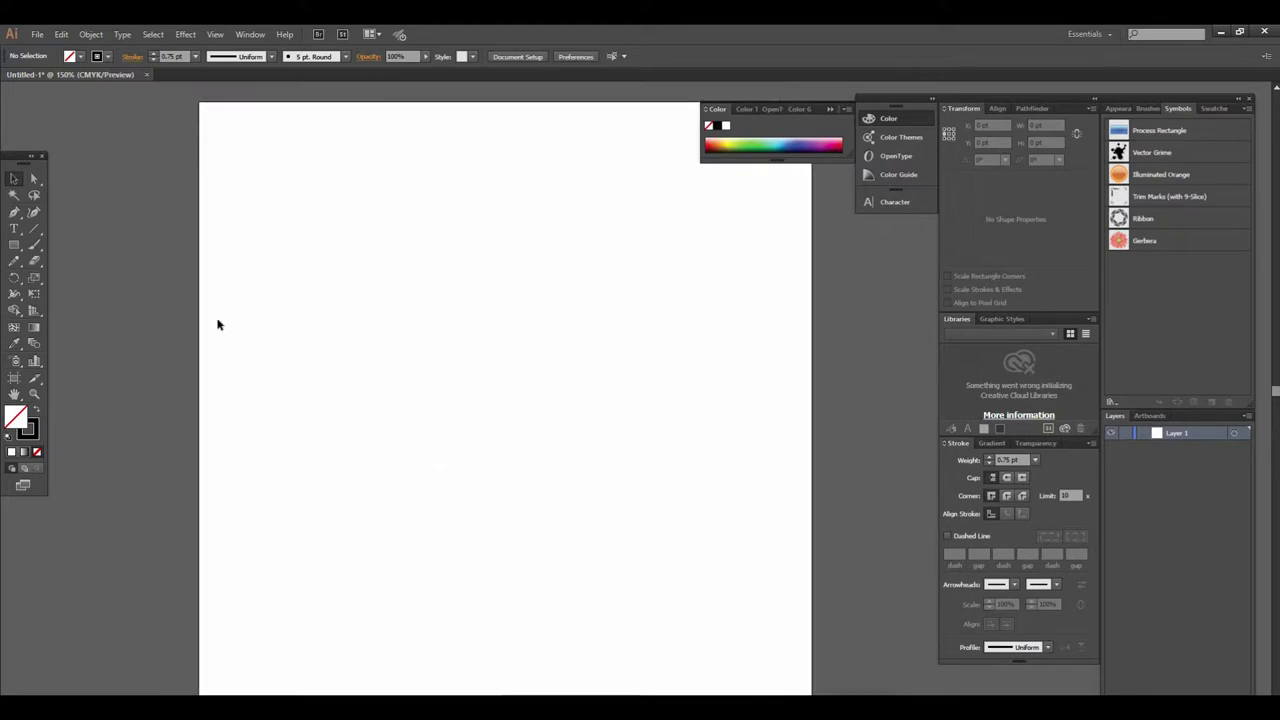
pyautogui.click(34, 229)
pyautogui.click(197, 58)
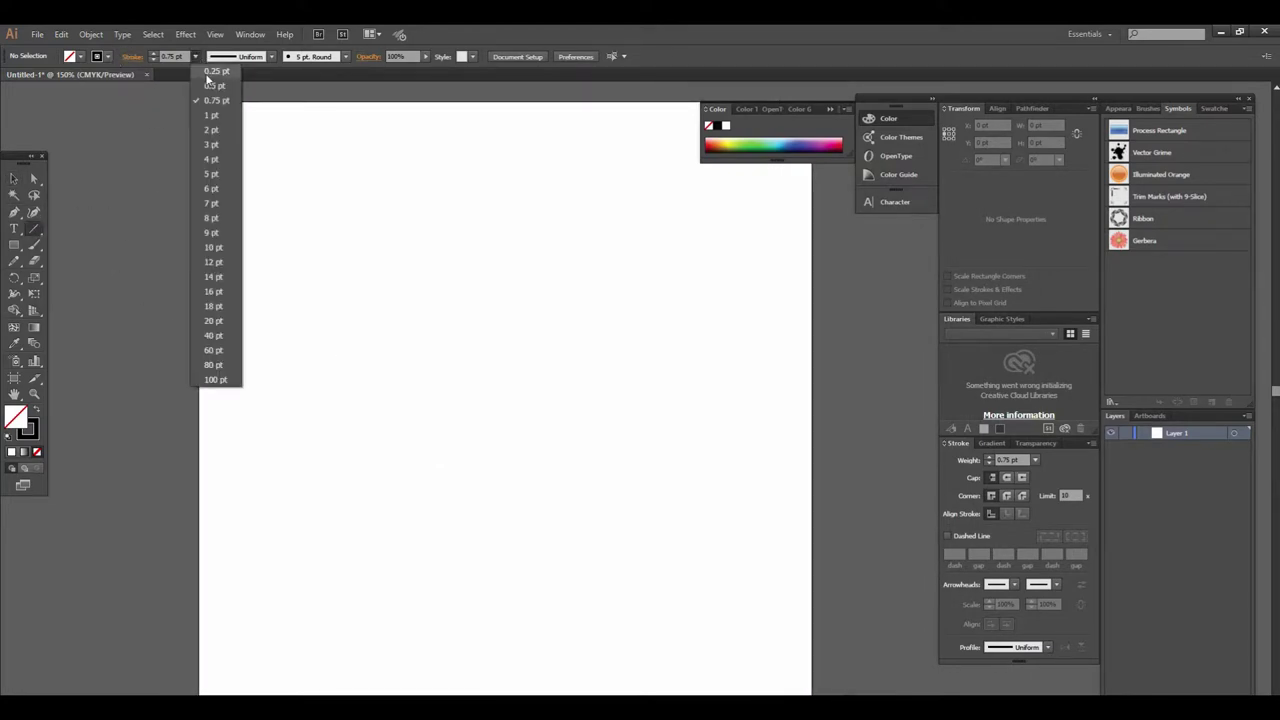
pyautogui.scroll(-1, 423, 317)
pyautogui.moveTo(313, 177); pyautogui.dragTo(325, 599)
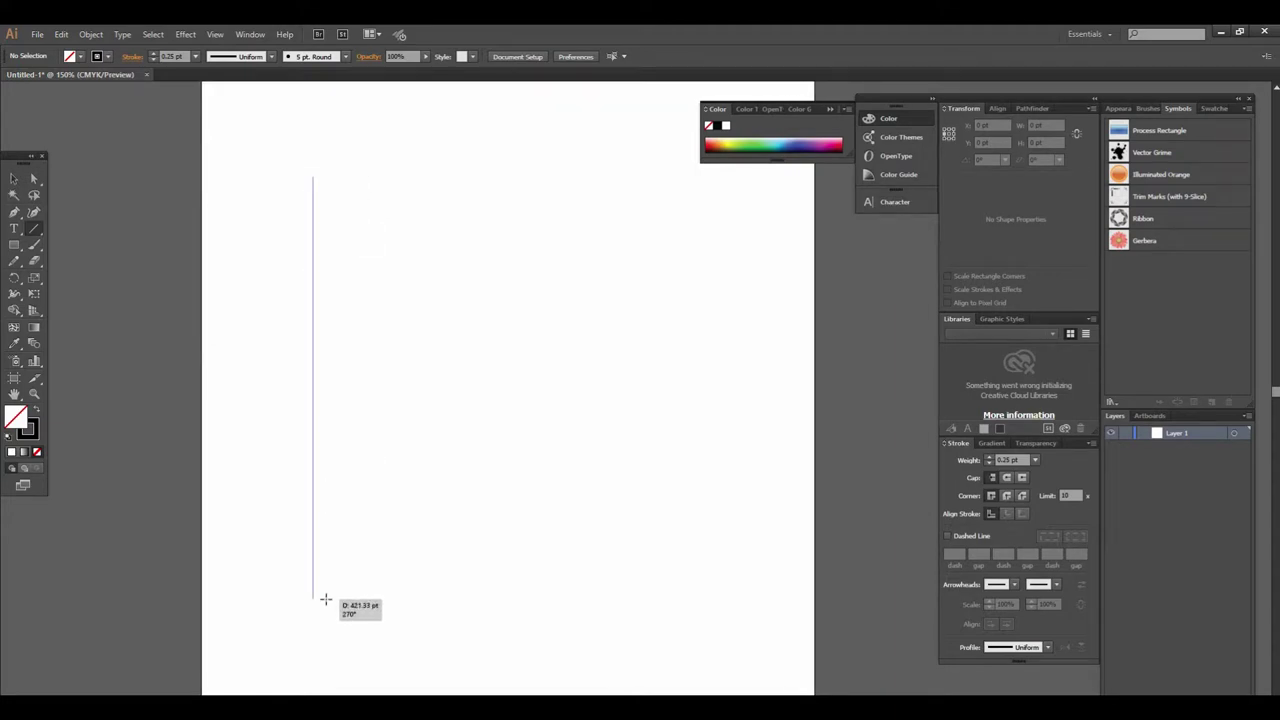
pyautogui.moveTo(325, 599); pyautogui.dragTo(331, 594)
pyautogui.click(14, 178)
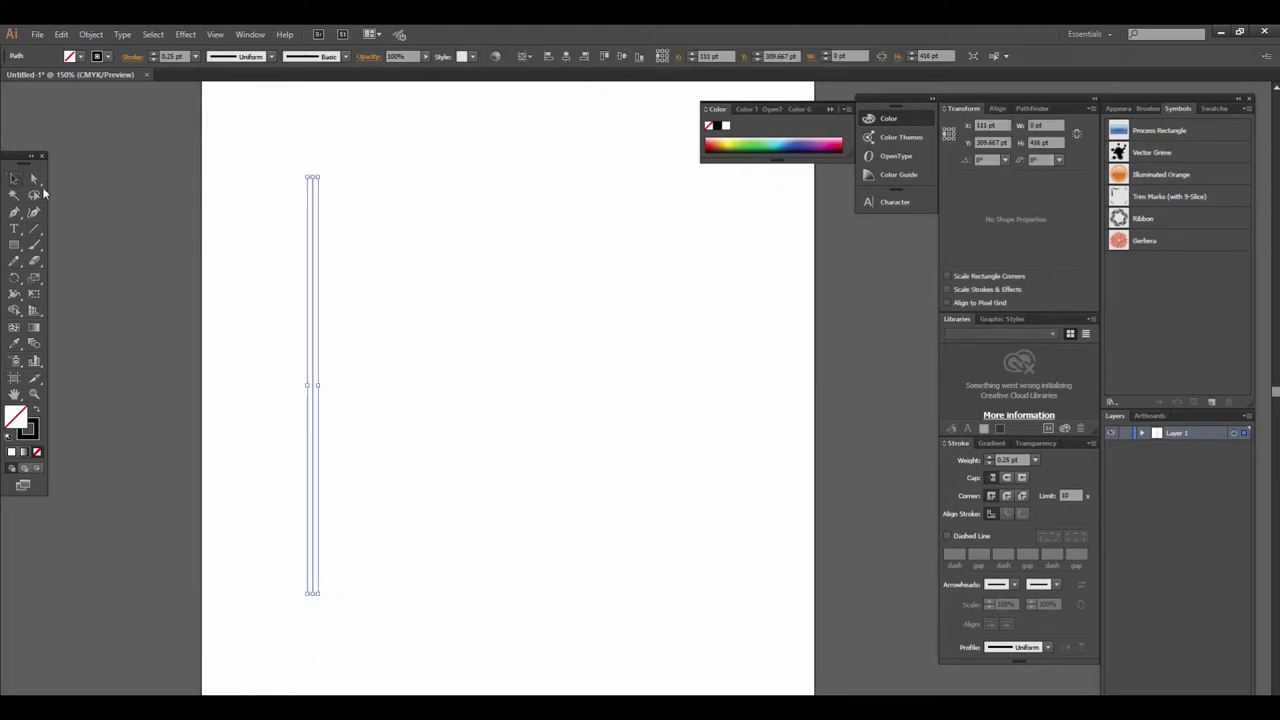
pyautogui.click(432, 312)
pyautogui.click(568, 380)
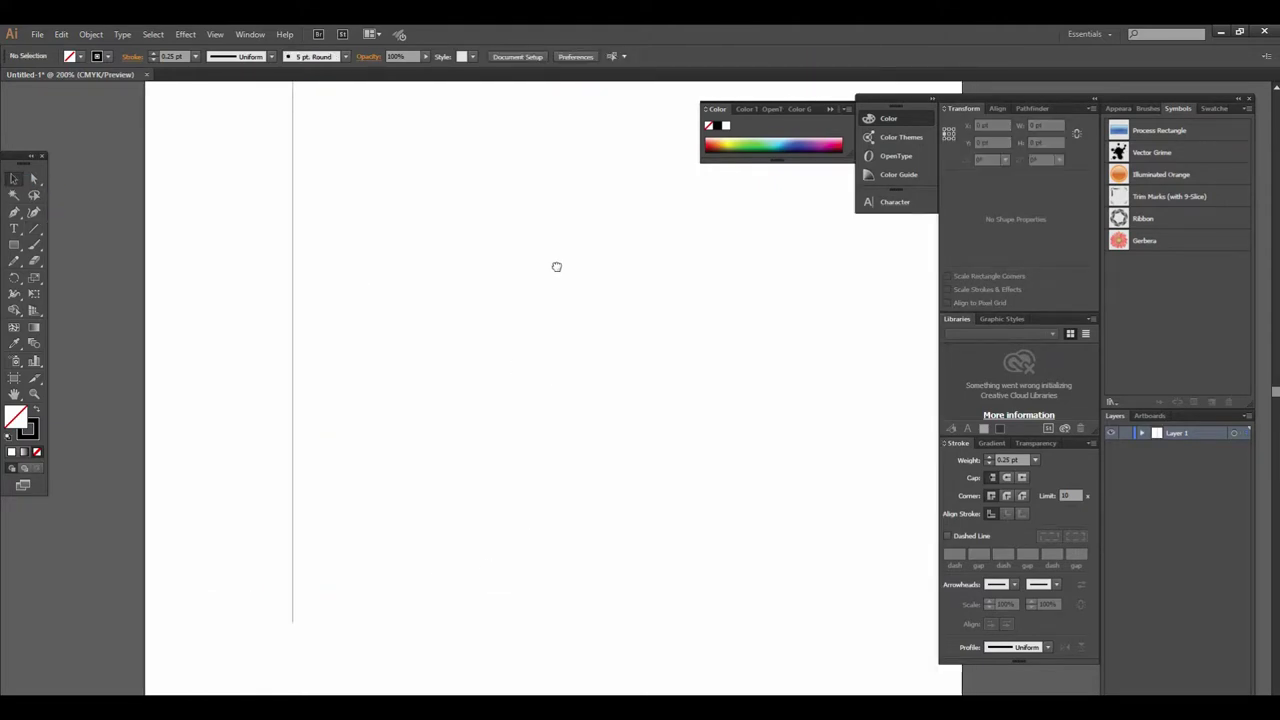
# - Copy the vertical line a short step right, repeat the copy three times, then select all lines
pyautogui.moveTo(296, 383)
pyautogui.mouseDown()
pyautogui.moveTo(319, 376)
pyautogui.moveTo(310, 382)
pyautogui.mouseUp()
pyautogui.hotkey('ctrl', 'd')
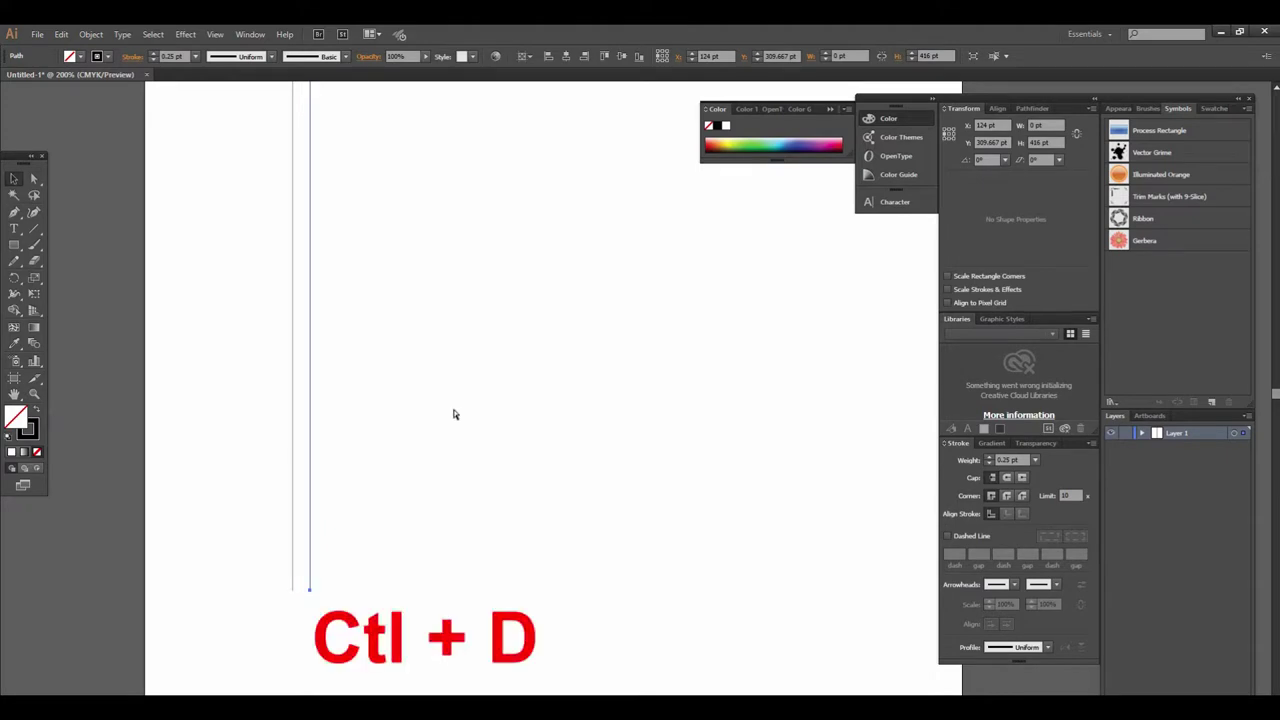
pyautogui.hotkey('ctrl', 'd')
pyautogui.hotkey('ctrl', 'd')
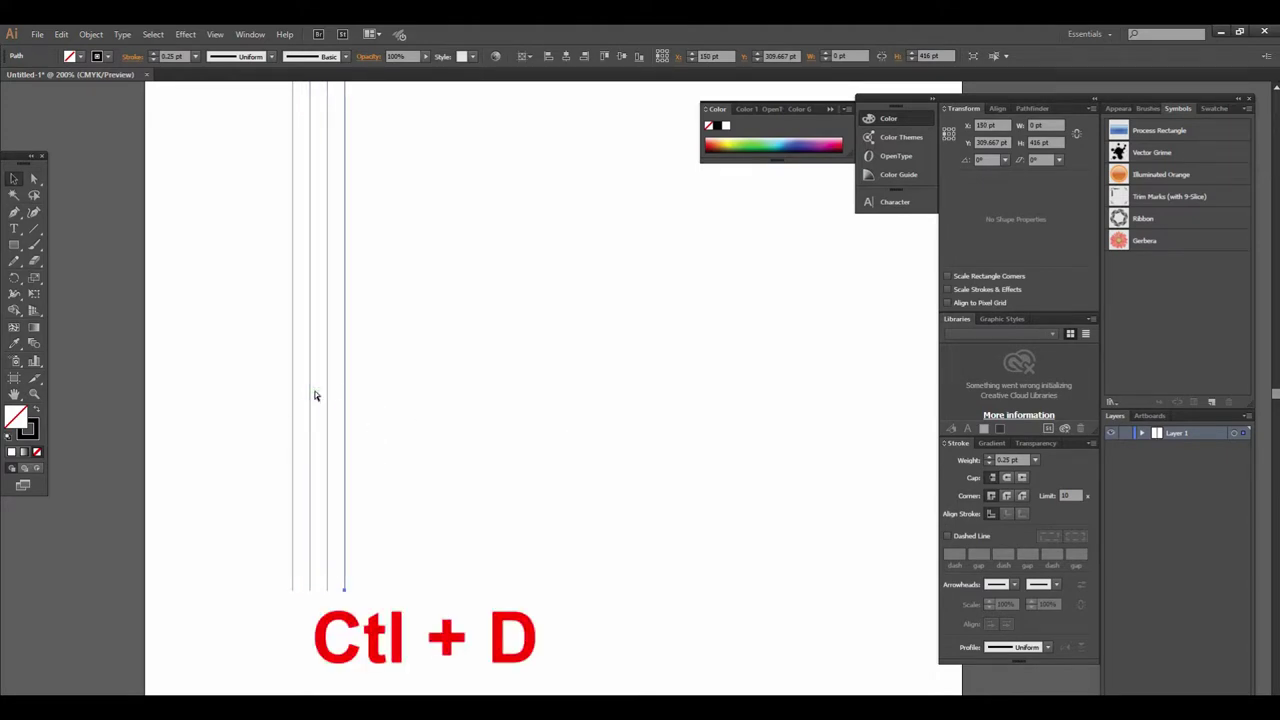
pyautogui.hotkey('ctrl', 'd')
pyautogui.hotkey('ctrl', 'd')
pyautogui.hotkey('ctrl', 'd')
pyautogui.hotkey('ctrl', 'd')
pyautogui.hotkey('ctrl', 'd')
pyautogui.hotkey('ctrl', 'd')
pyautogui.hotkey('ctrl', 'd')
pyautogui.hotkey('ctrl', 'd')
pyautogui.hotkey('ctrl', 'd')
pyautogui.hotkey('ctrl', 'd')
pyautogui.hotkey('ctrl', 'd')
pyautogui.hotkey('ctrl', 'd')
pyautogui.hotkey('ctrl', 'd')
pyautogui.hotkey('ctrl', 'd')
pyautogui.hotkey('ctrl', 'd')
pyautogui.hotkey('ctrl', 'd')
pyautogui.hotkey('ctrl', 'd')
pyautogui.hotkey('ctrl', 'd')
pyautogui.hotkey('ctrl', 'd')
pyautogui.hotkey('ctrl', 'd')
pyautogui.hotkey('ctrl', 'd')
pyautogui.hotkey('ctrl', 'd')
pyautogui.hotkey('ctrl', 'd')
pyautogui.hotkey('ctrl', 'd')
pyautogui.hotkey('ctrl', 'd')
pyautogui.hotkey('ctrl', 'd')
pyautogui.hotkey('ctrl', 'd')
pyautogui.hotkey('ctrl', 'd')
pyautogui.hotkey('ctrl', 'd')
pyautogui.hotkey('ctrl', 'd')
pyautogui.hotkey('ctrl', 'd')
pyautogui.hotkey('ctrl', 'd')
pyautogui.hotkey('ctrl', 'd')
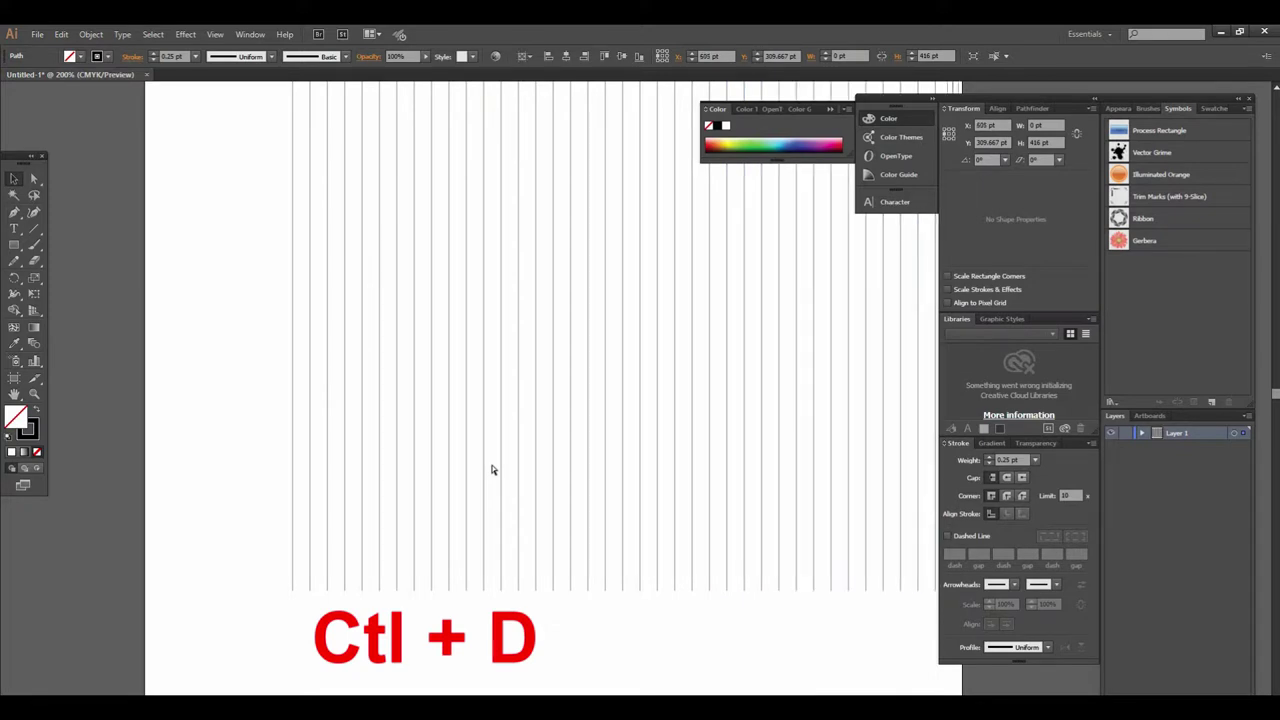
pyautogui.keyDown('alt'); pyautogui.click(517, 409); pyautogui.keyUp('alt')
pyautogui.keyDown('alt'); pyautogui.click(514, 406); pyautogui.keyUp('alt')
pyautogui.moveTo(613, 248); pyautogui.dragTo(423, 260)
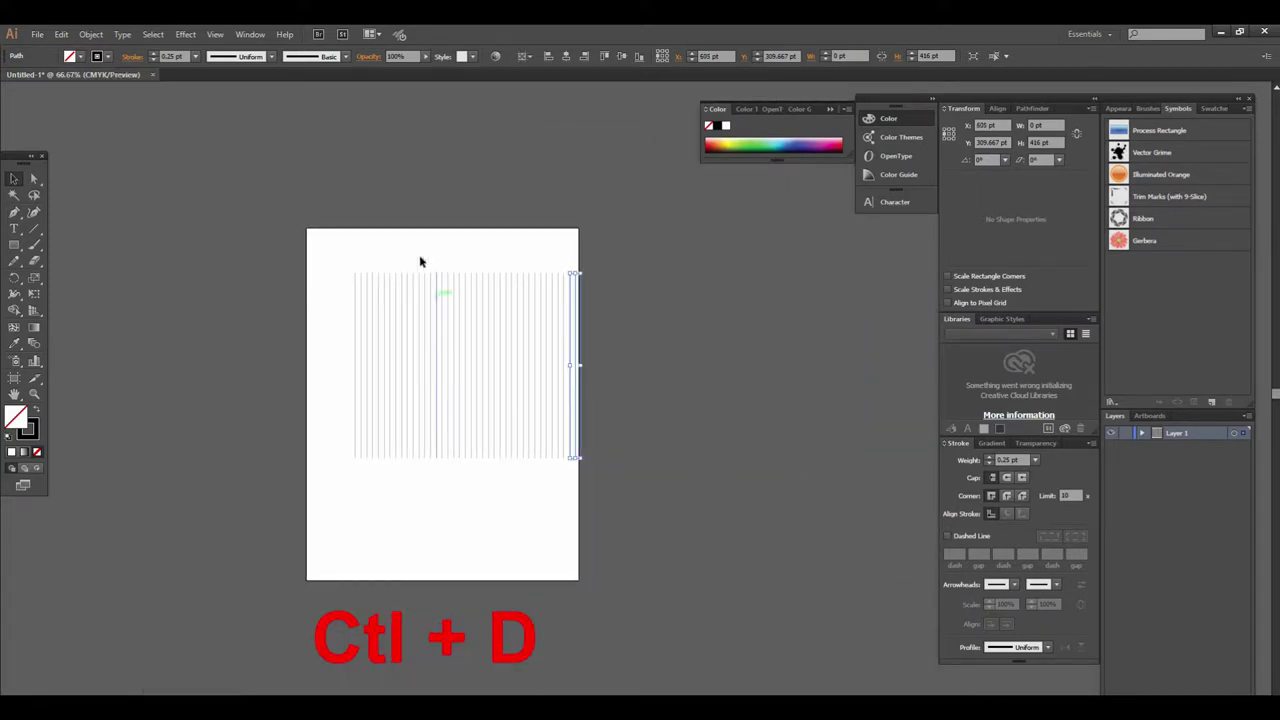
pyautogui.hotkey('ctrl', 'a')
pyautogui.keyDown('ctrl'); pyautogui.click(552, 289); pyautogui.keyUp('ctrl')
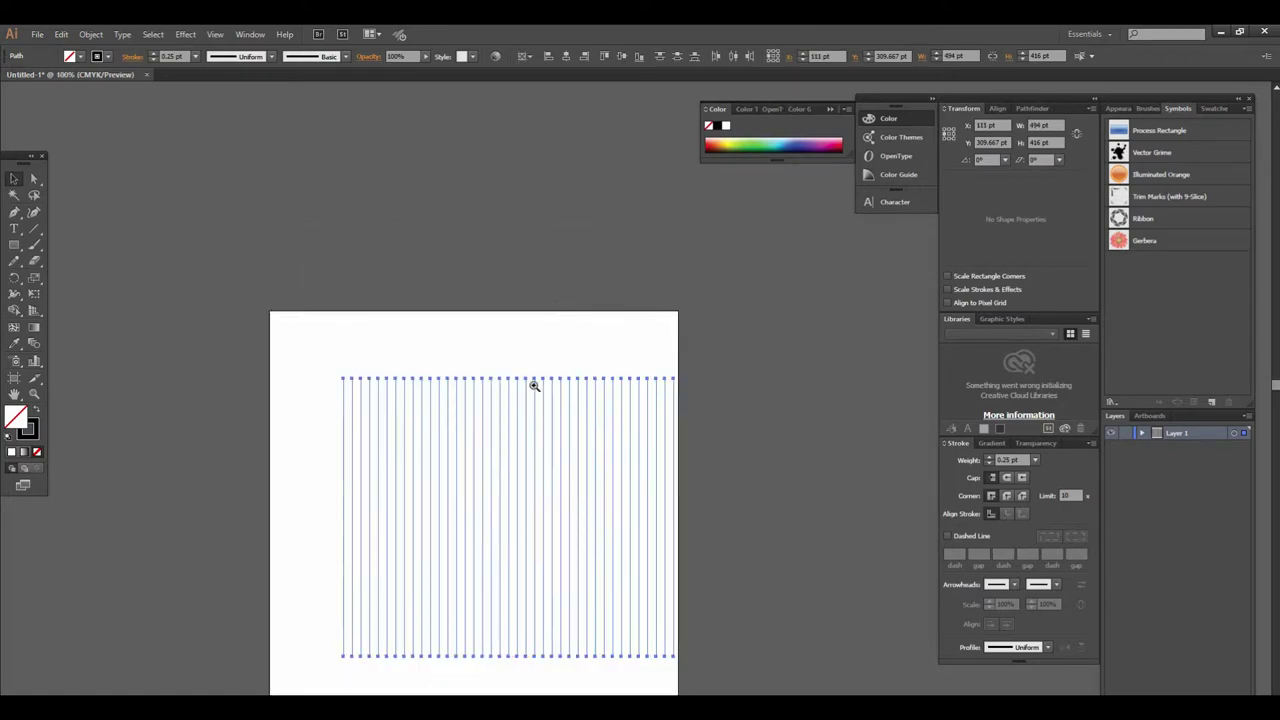
# - Stretch the selected vertical lines taller and move them down and left onto the artboard
pyautogui.keyDown('ctrl'); pyautogui.click(531, 380); pyautogui.keyUp('ctrl')
pyautogui.keyDown('ctrl'); pyautogui.click(557, 398); pyautogui.keyUp('ctrl')
pyautogui.moveTo(540, 408); pyautogui.dragTo(330, 384)
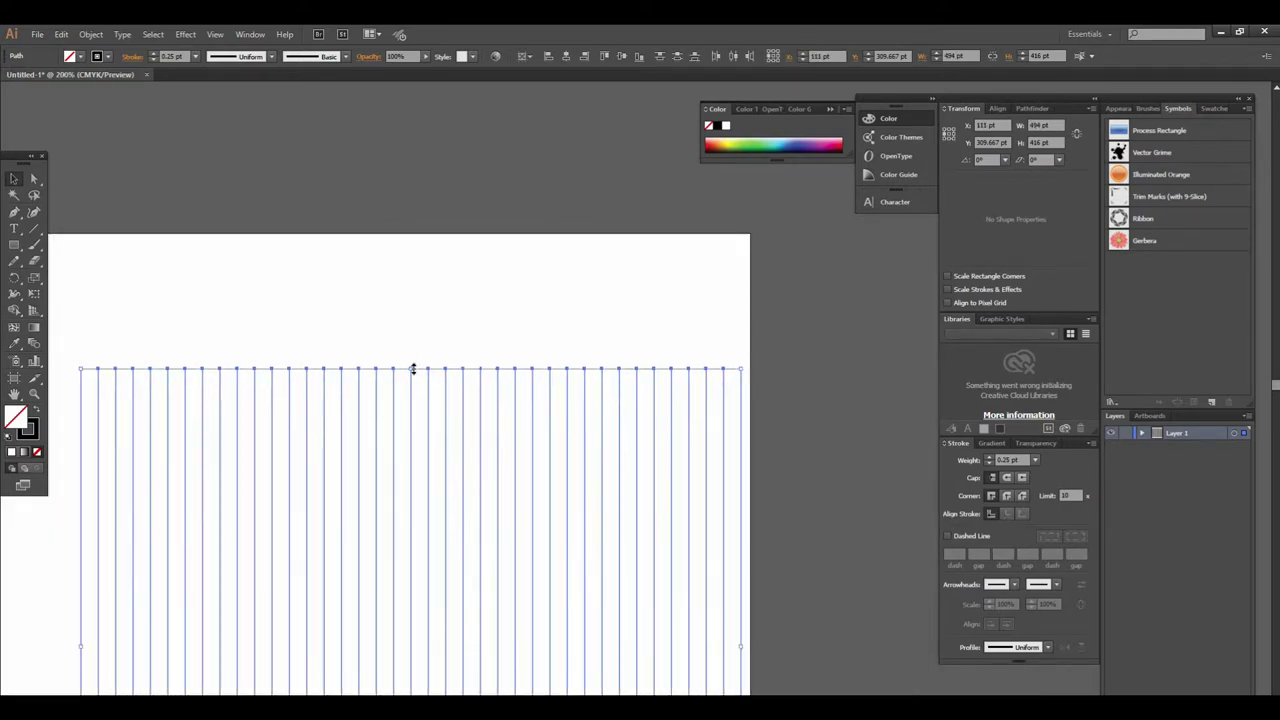
pyautogui.moveTo(412, 369); pyautogui.dragTo(414, 218)
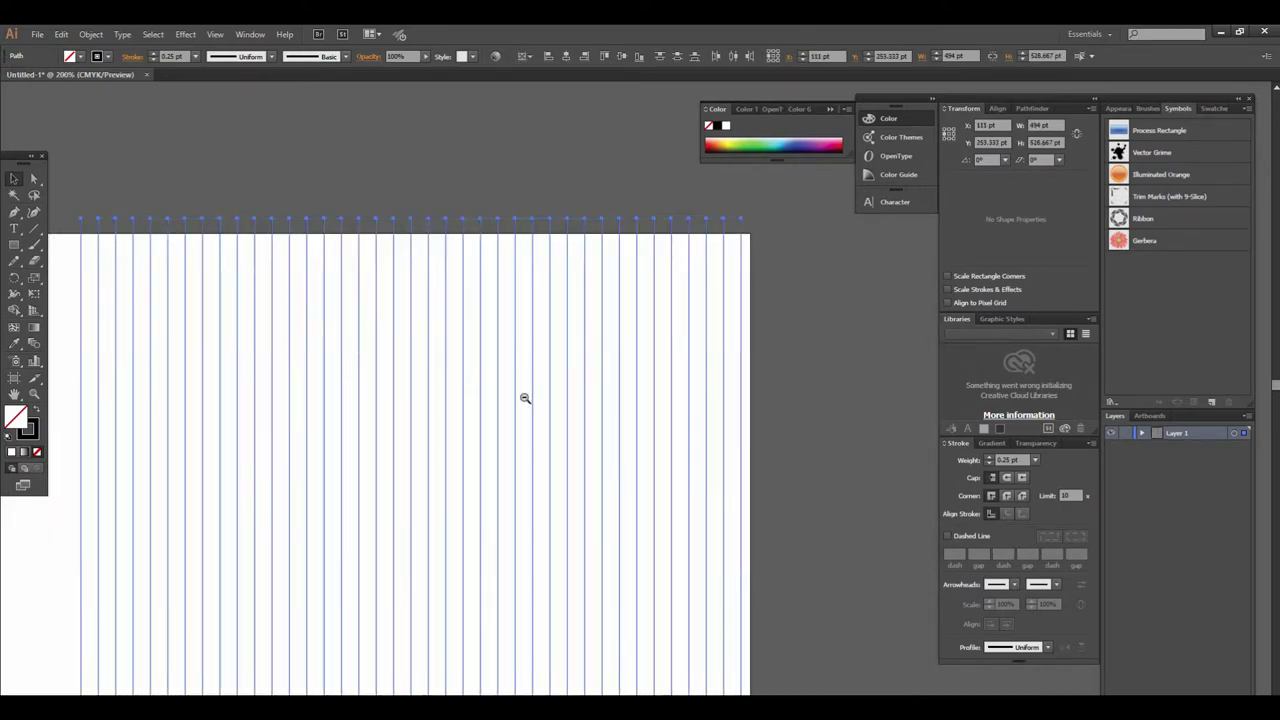
pyautogui.keyDown('alt'); pyautogui.click(525, 398); pyautogui.keyUp('alt')
pyautogui.scroll(-3, 543, 300)
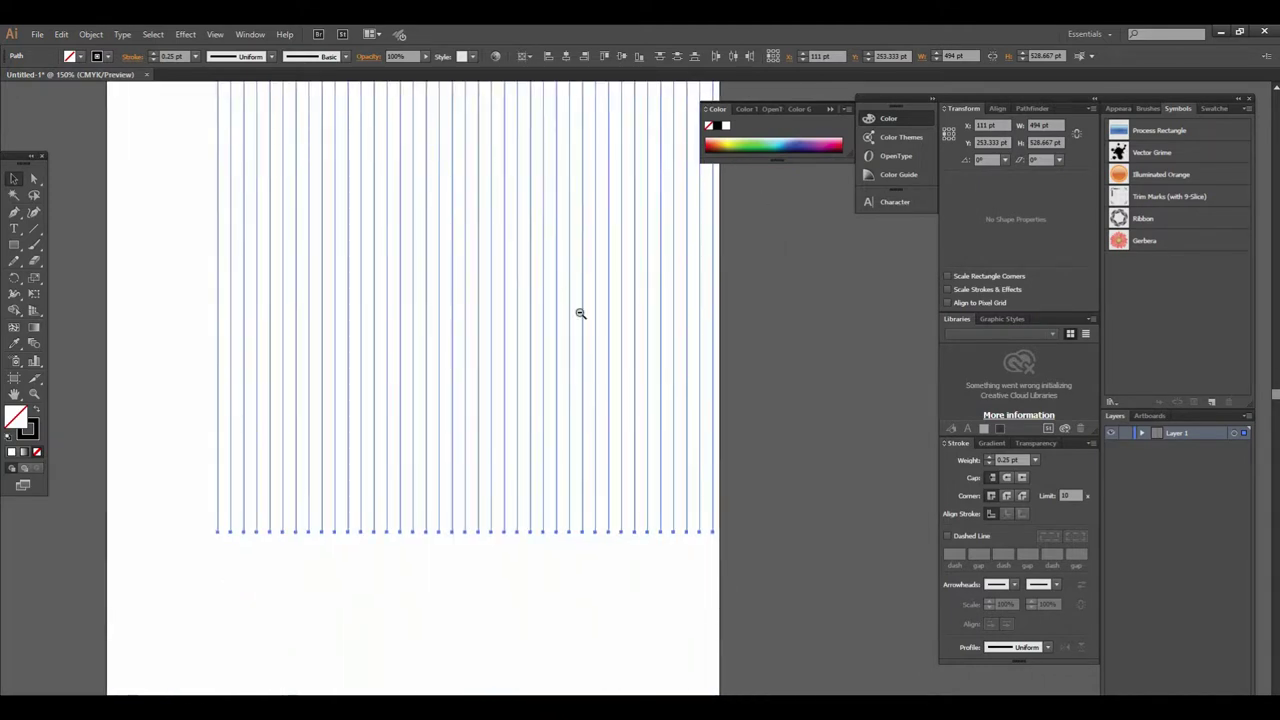
pyautogui.keyDown('alt'); pyautogui.click(580, 313); pyautogui.keyUp('alt')
pyautogui.moveTo(533, 311); pyautogui.dragTo(497, 354)
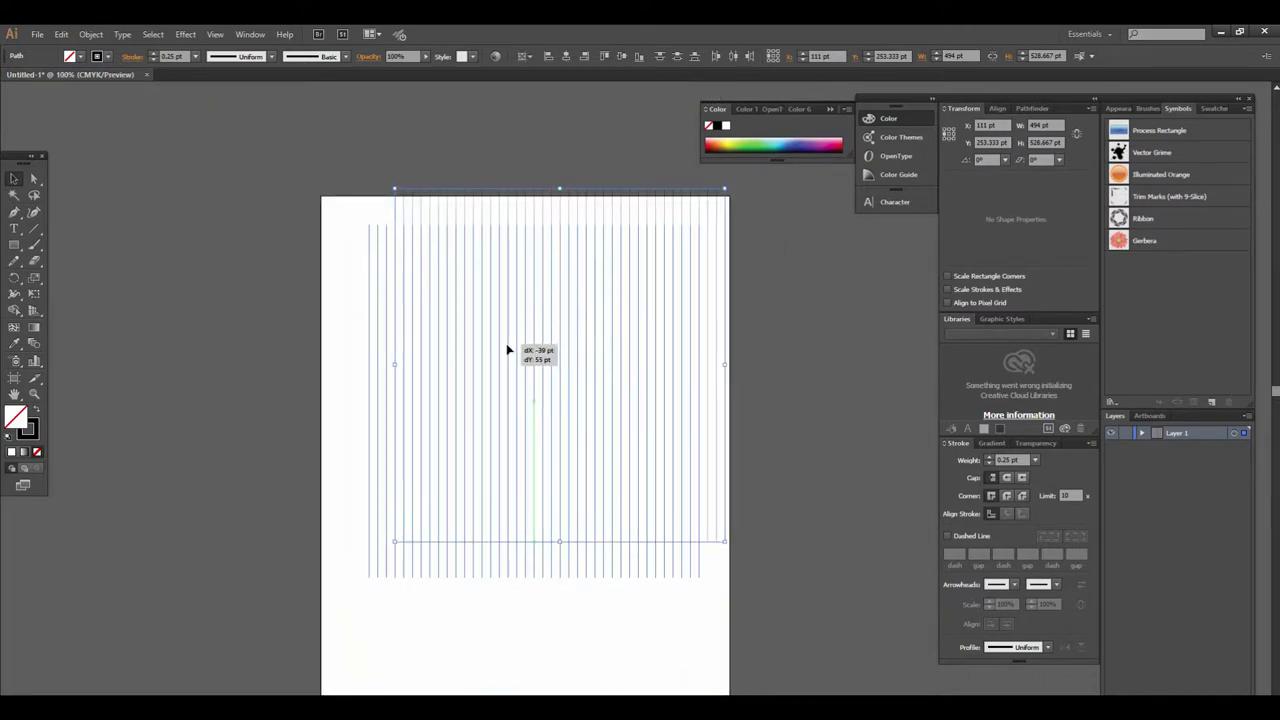
# - Group all the vertical lines with Object > Group, then reselect the group
pyautogui.click(86, 34)
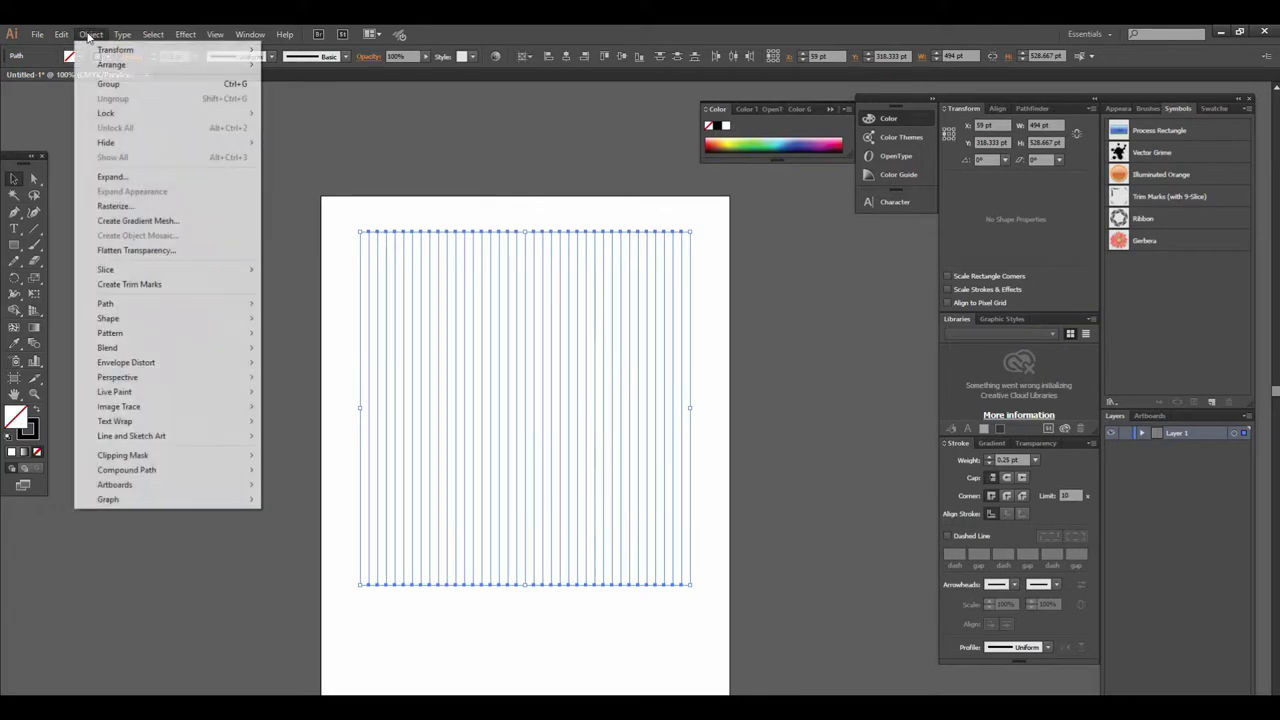
pyautogui.click(110, 84)
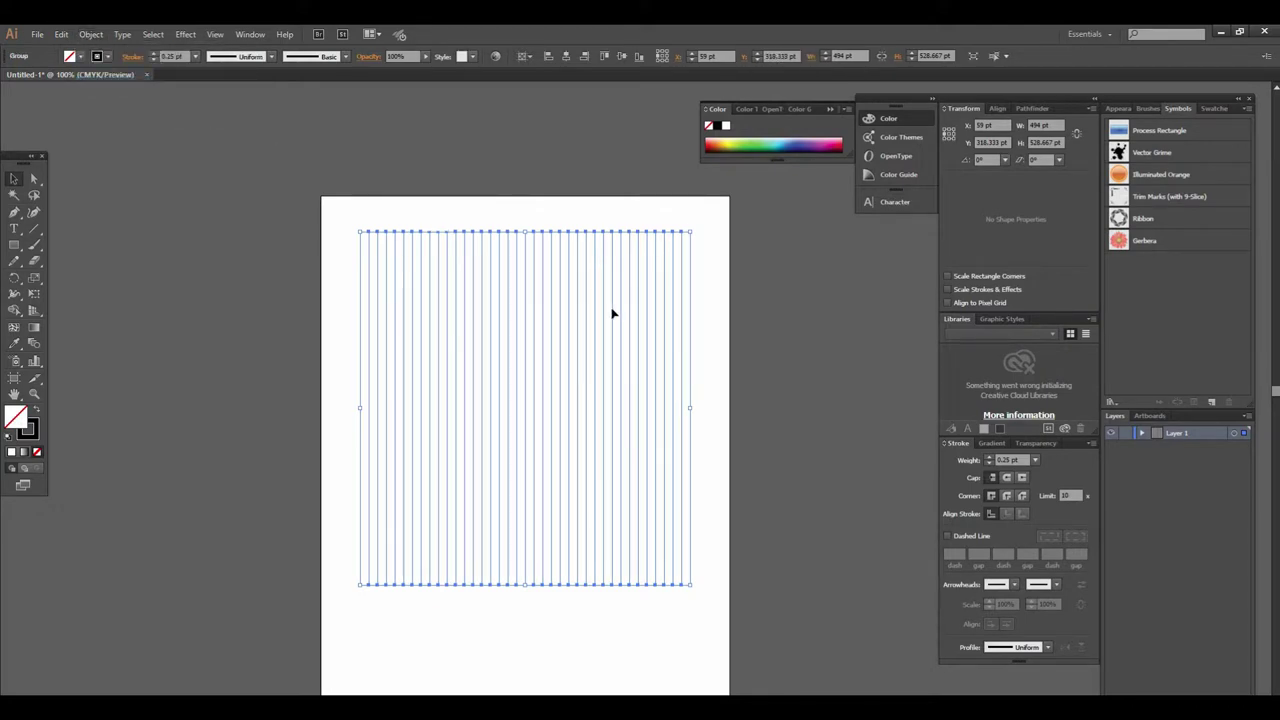
pyautogui.click(90, 34)
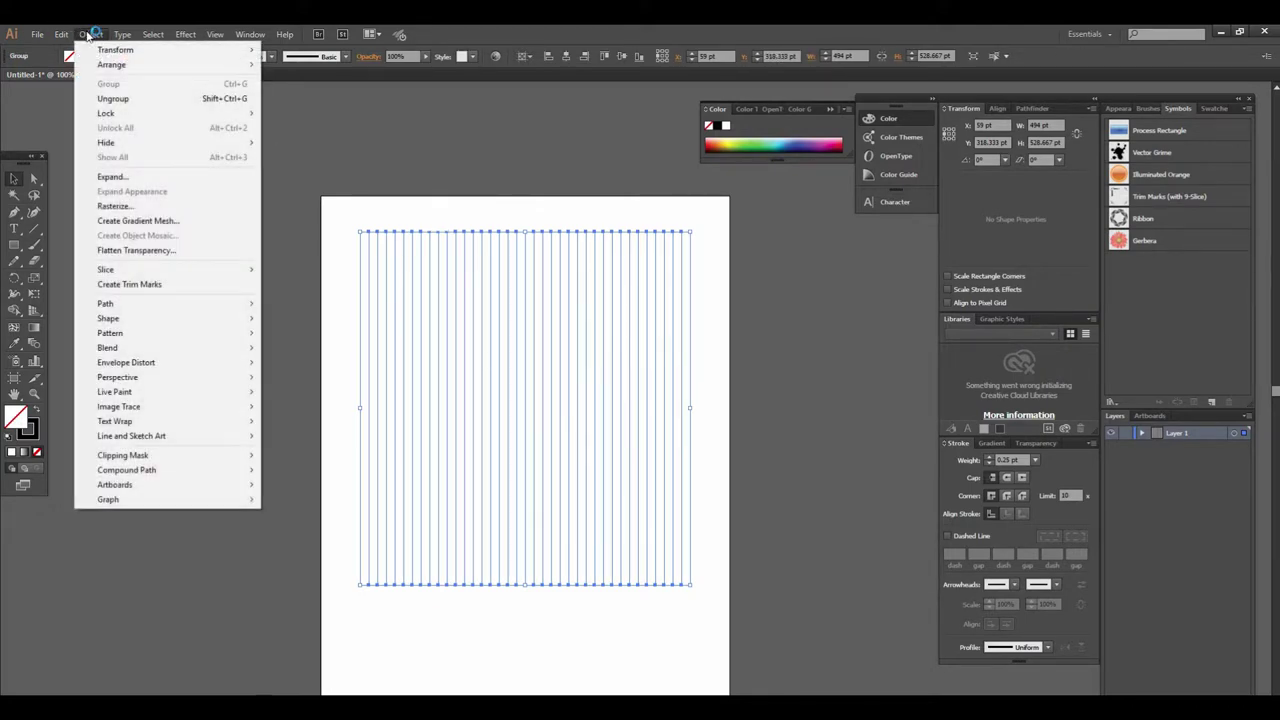
pyautogui.rightClick(482, 286)
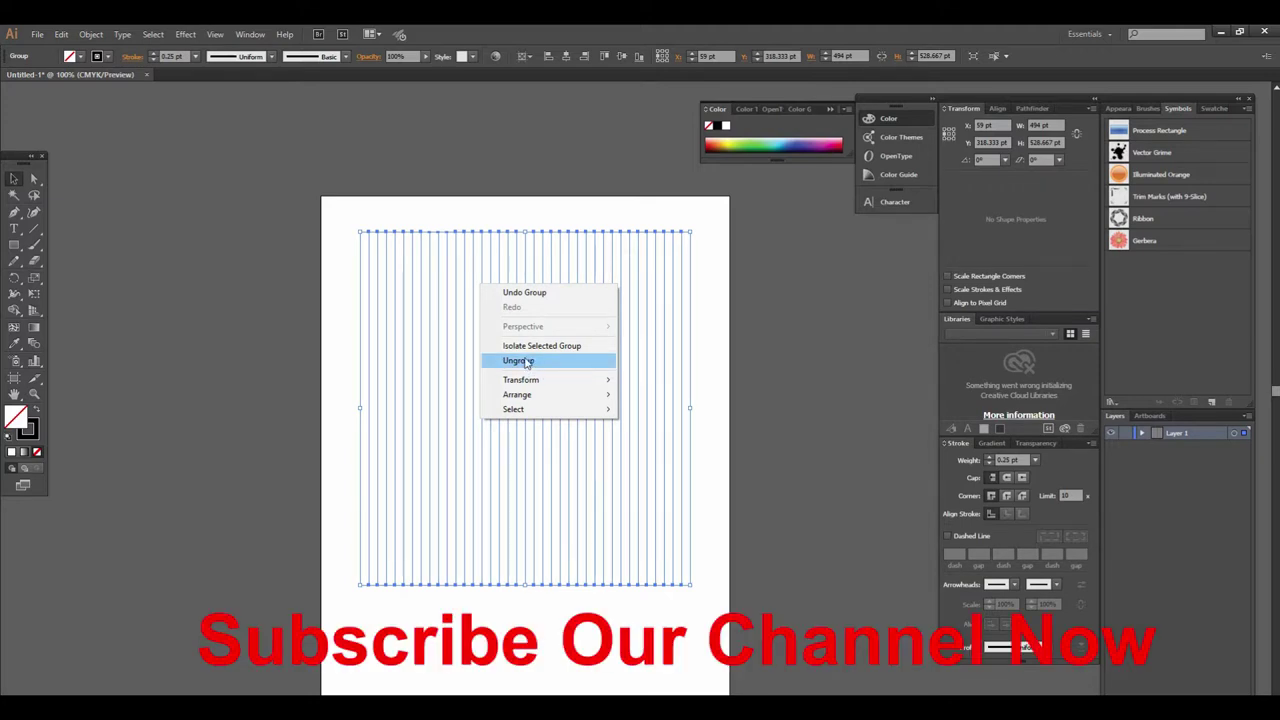
pyautogui.rightClick(410, 287)
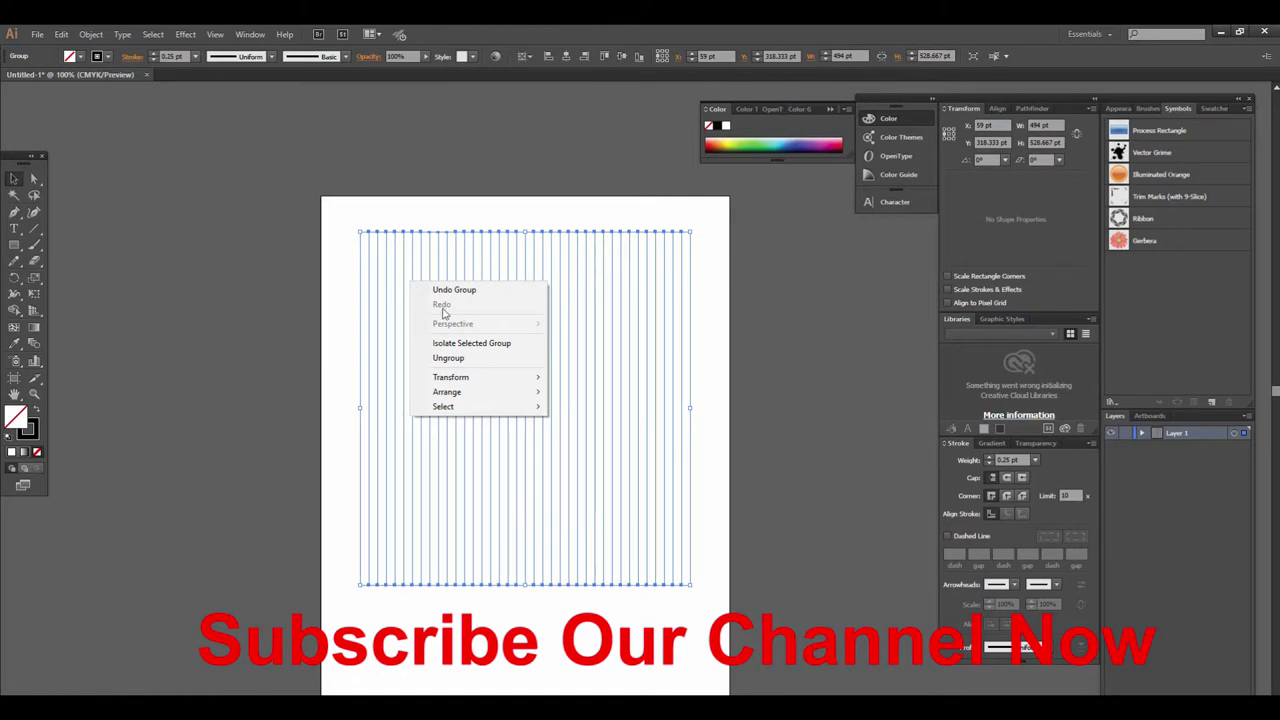
pyautogui.click(771, 444)
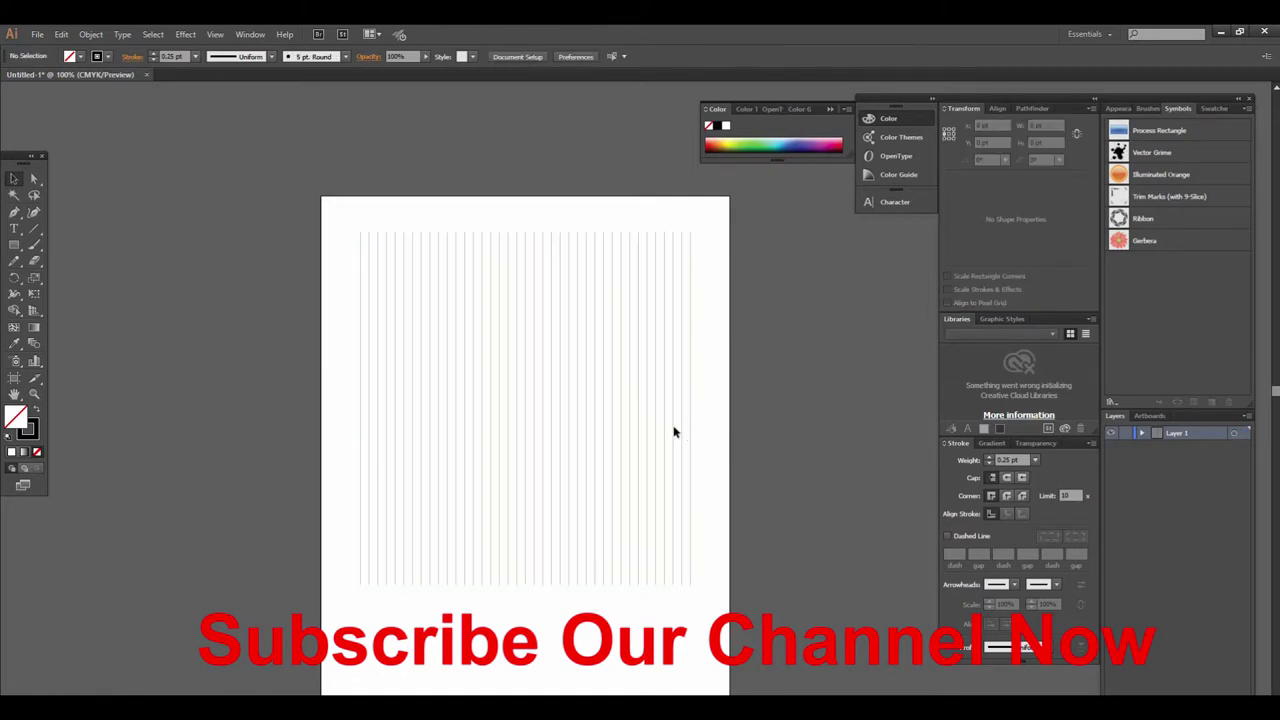
pyautogui.hotkey('ctrl', '+')
pyautogui.click(499, 348)
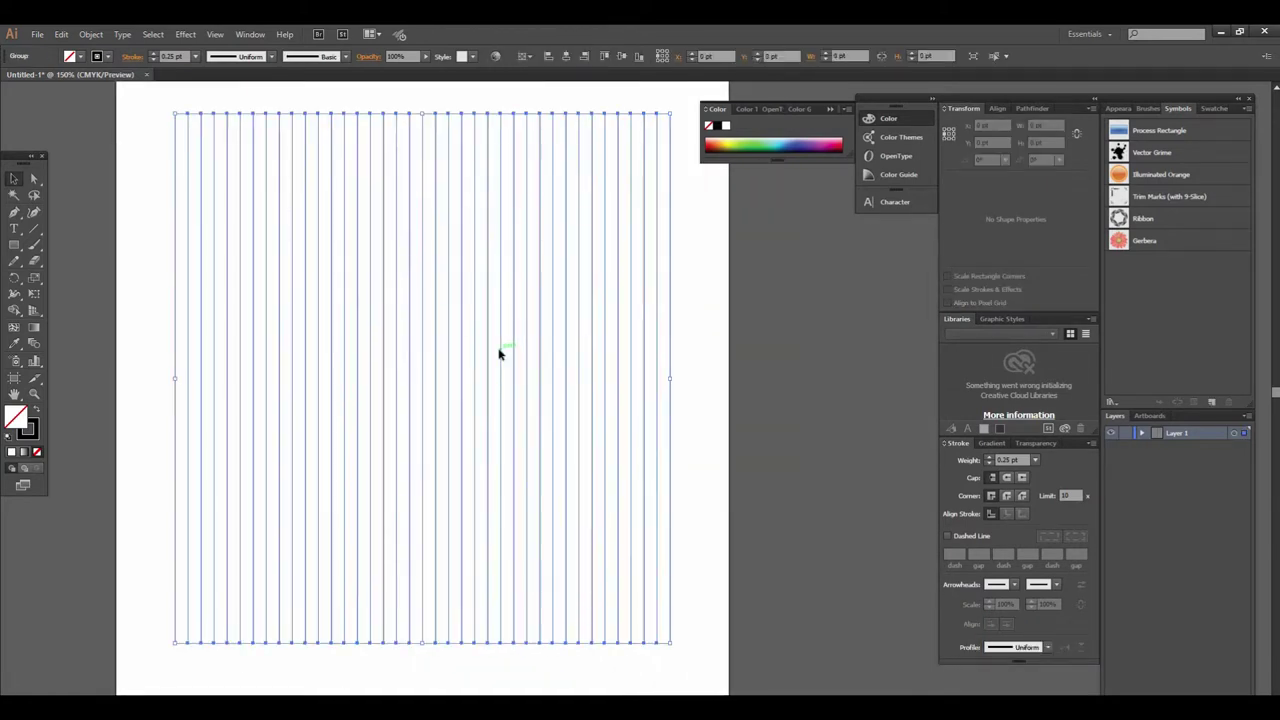
# - Copy the vertical-line group and Paste in Place so a duplicate sits on the original
pyautogui.click(91, 34)
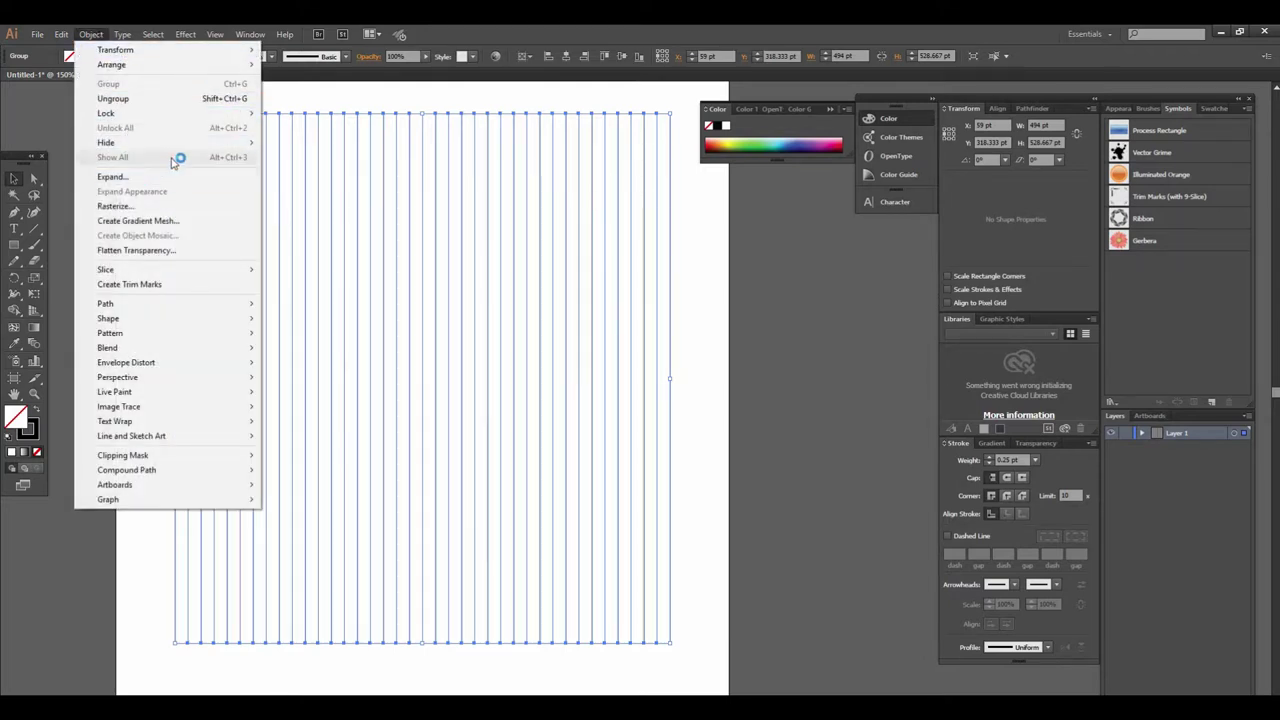
pyautogui.click(77, 61)
pyautogui.click(61, 34)
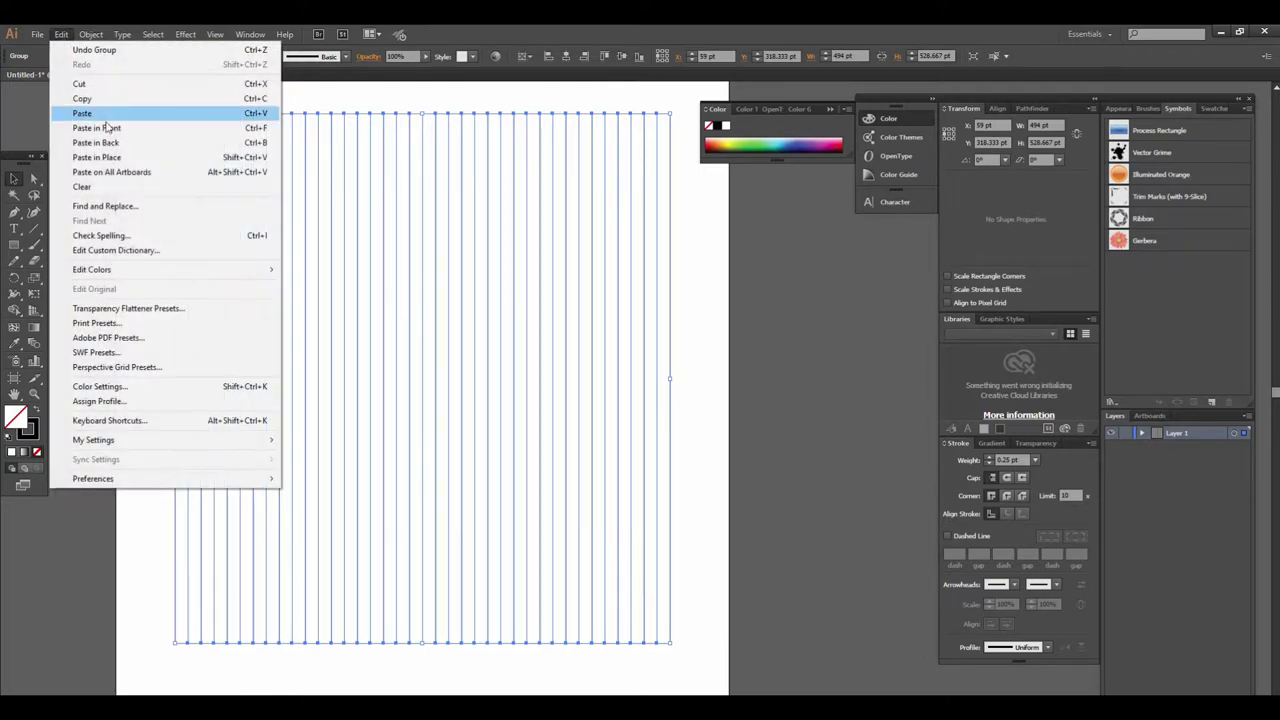
pyautogui.click(82, 98)
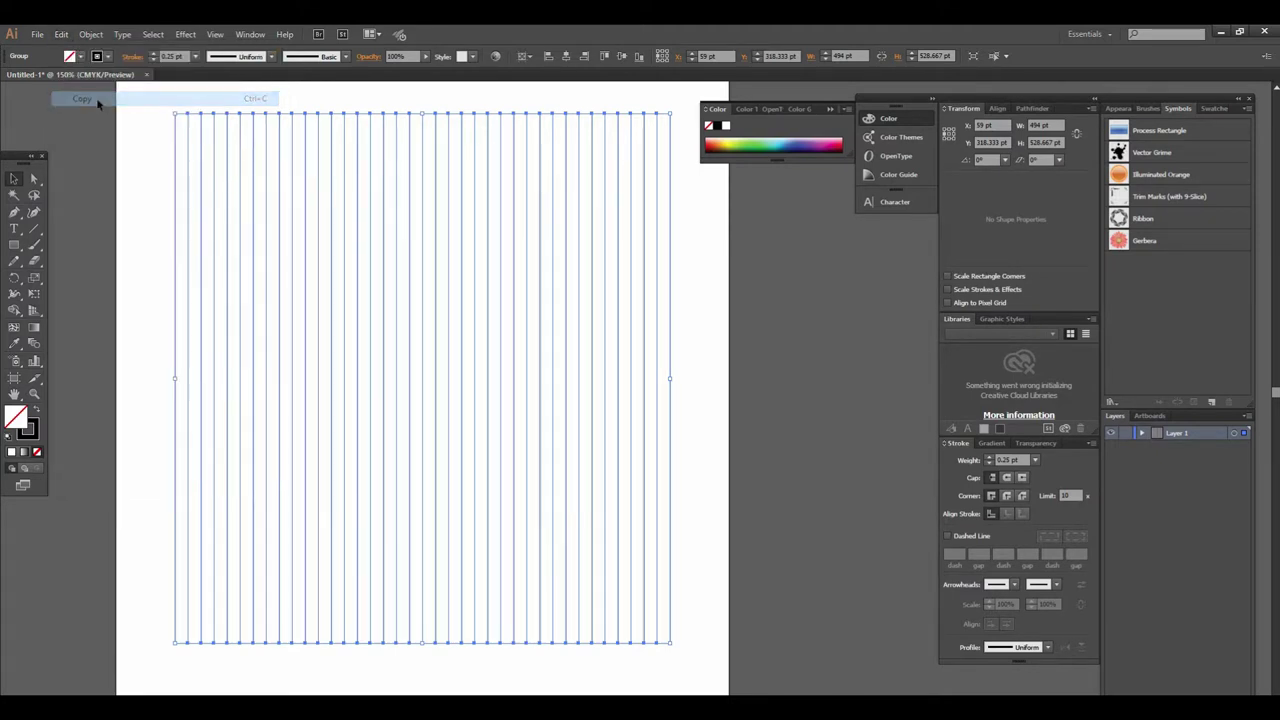
pyautogui.click(64, 34)
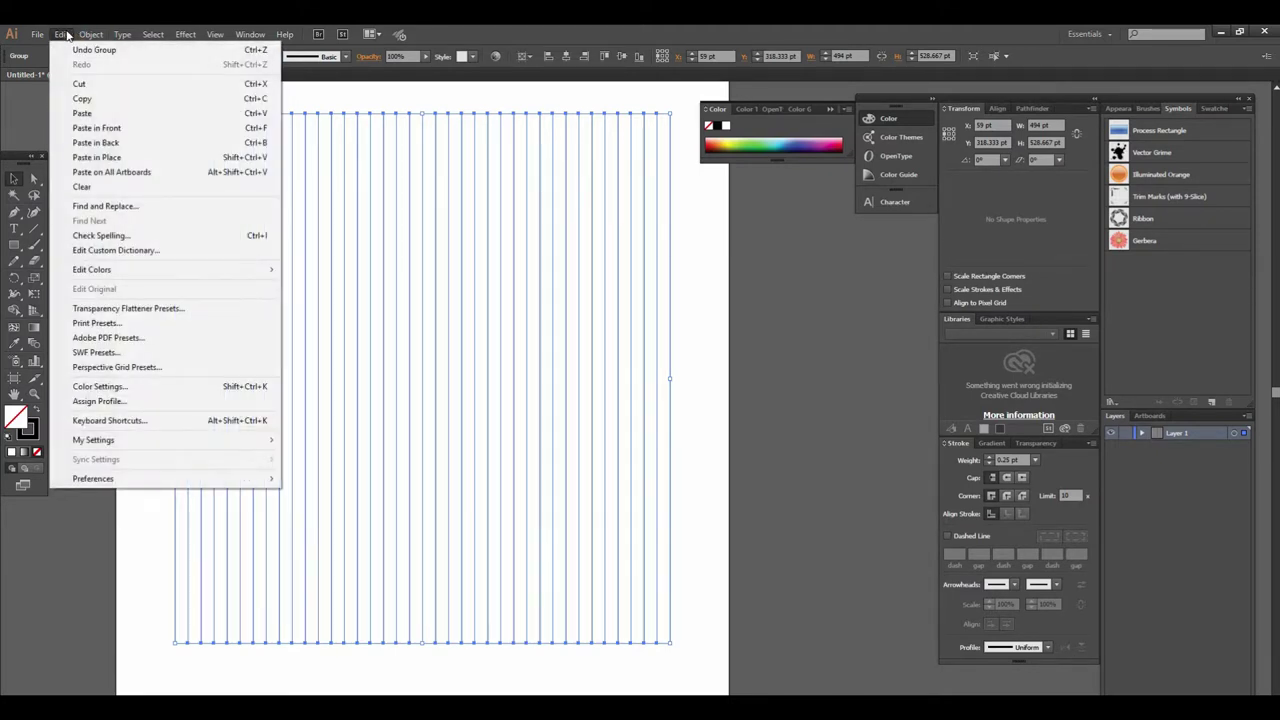
pyautogui.click(104, 160)
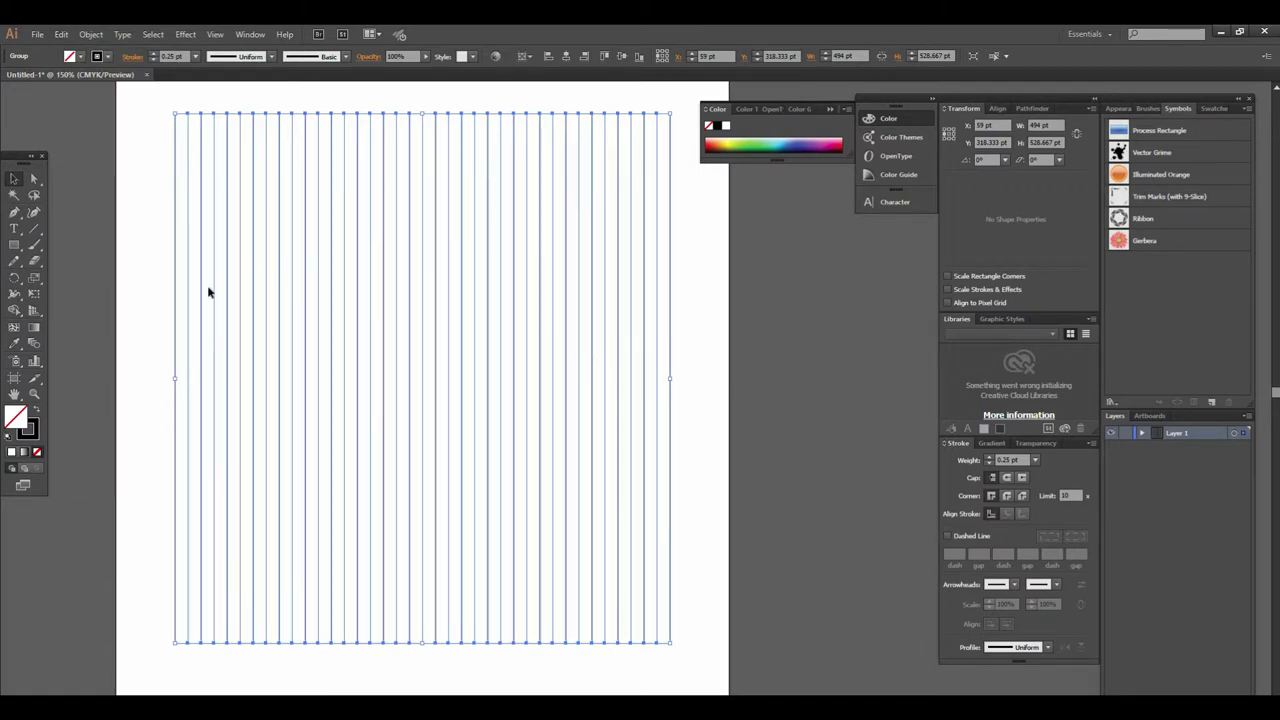
# - Rotate the pasted line group by 60° in the Rotate dialog, then reselect the rotated group
pyautogui.doubleClick(13, 280)
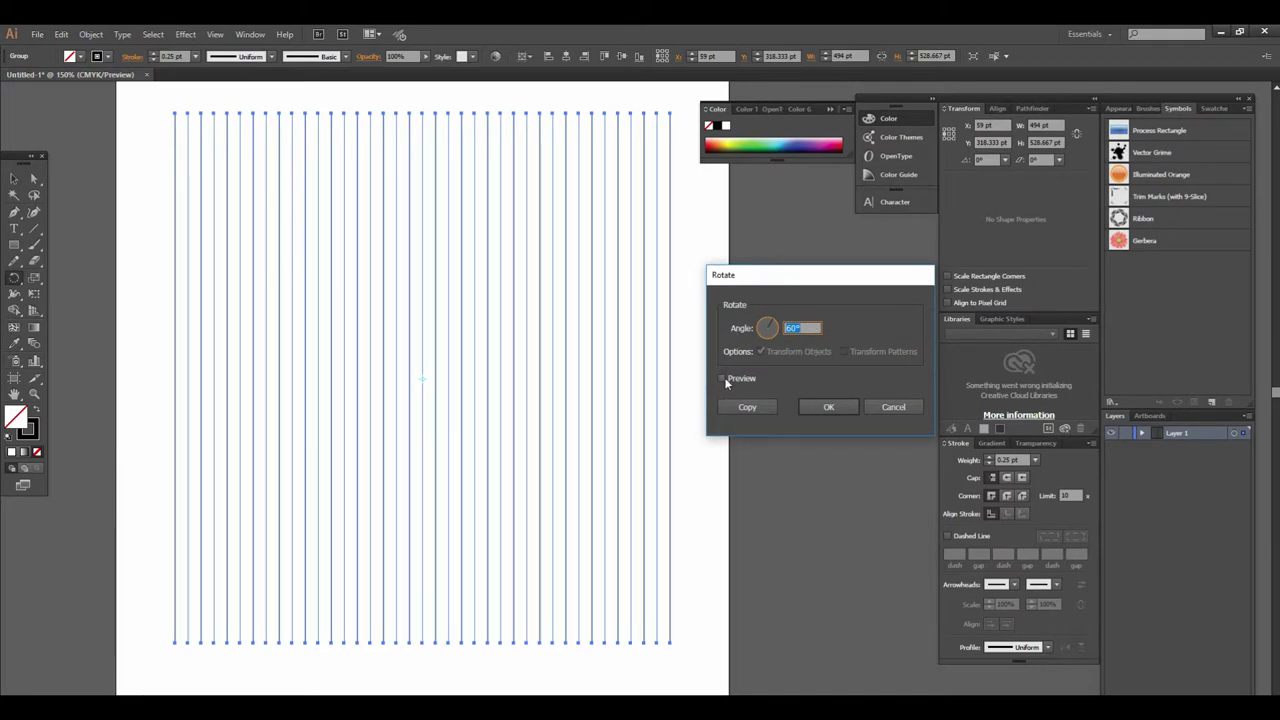
pyautogui.click(829, 405)
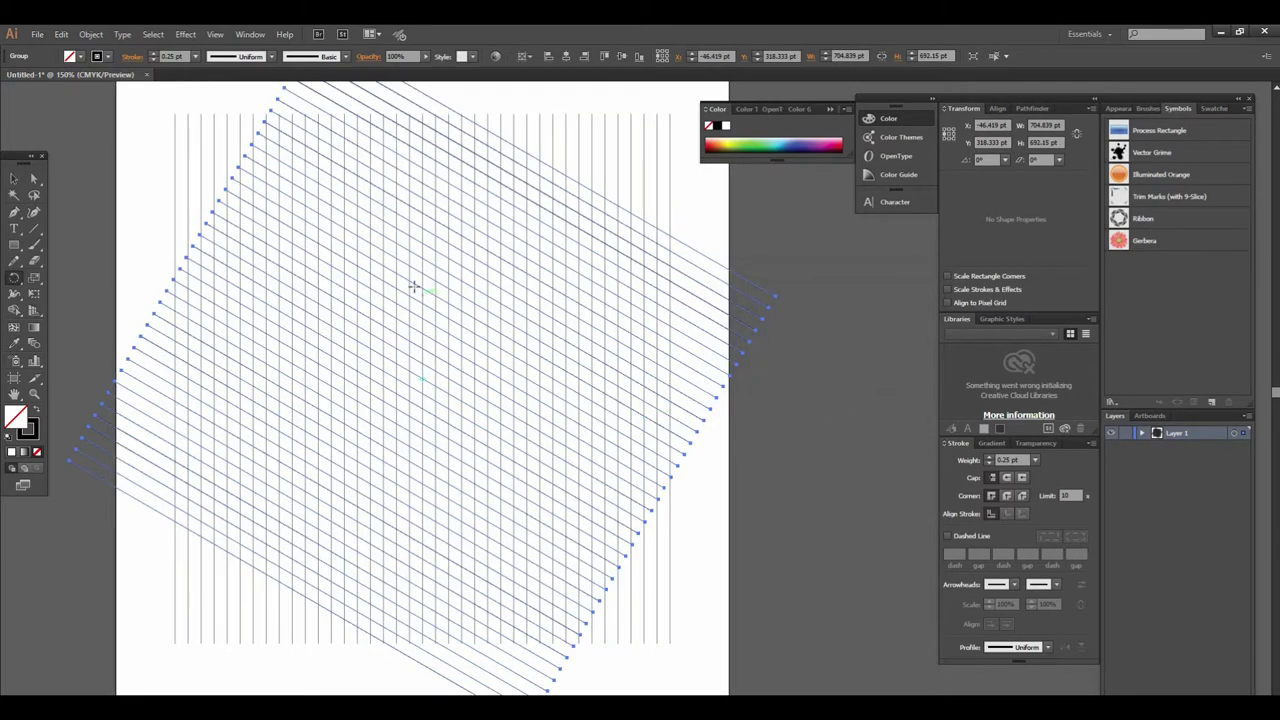
pyautogui.click(562, 375)
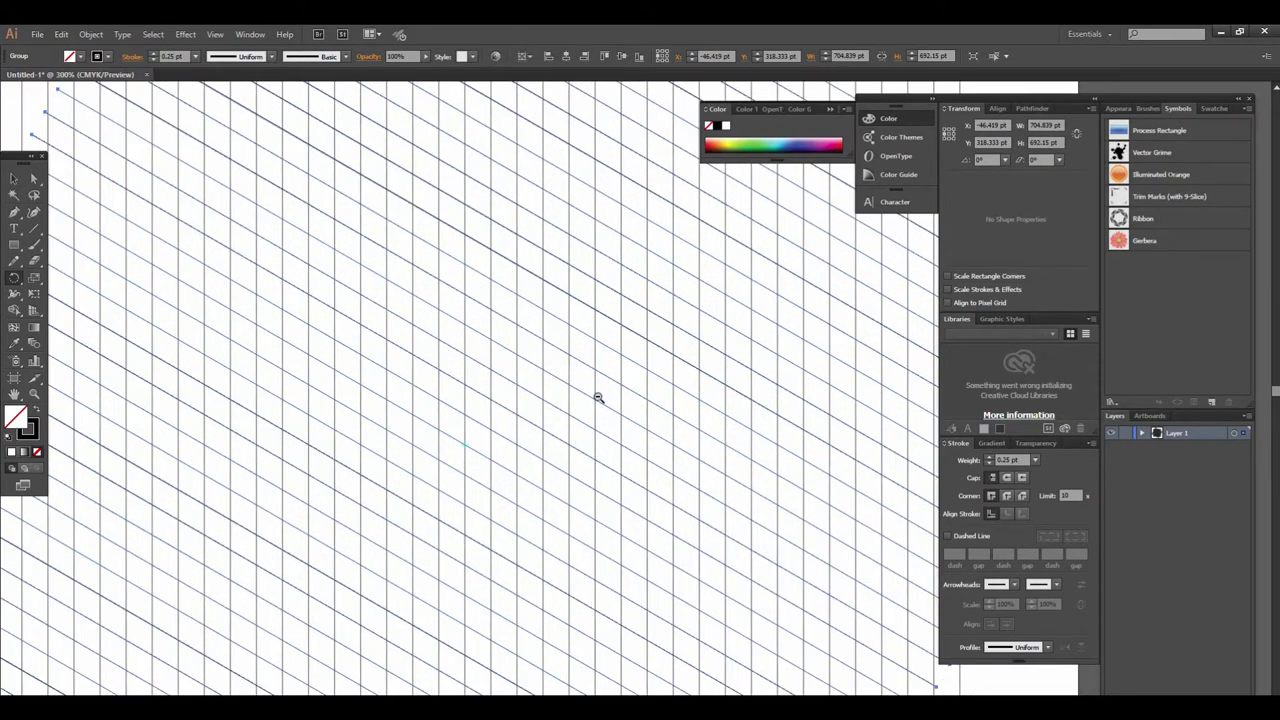
pyautogui.hotkey('ctrl', '-')
pyautogui.hotkey('ctrl', '-')
pyautogui.hotkey('ctrl', '-')
pyautogui.hotkey('ctrl', '-')
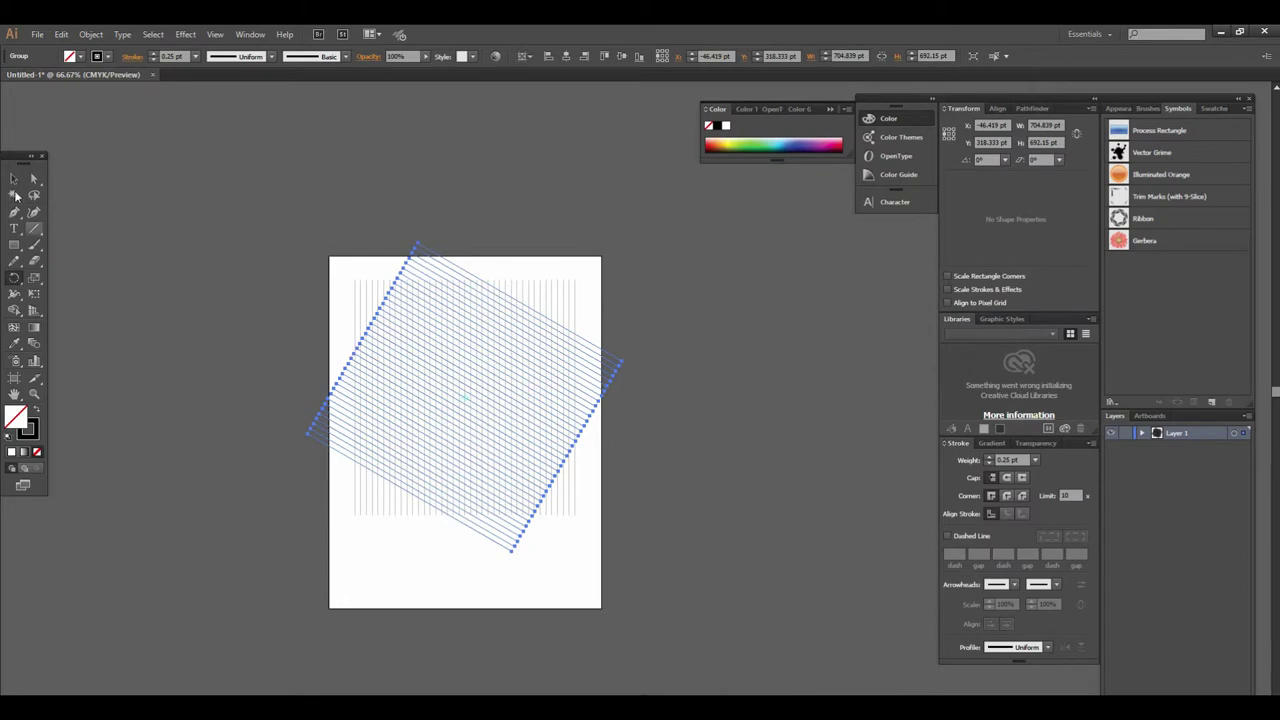
pyautogui.click(10, 181)
pyautogui.click(702, 368)
pyautogui.hotkey('ctrl', '+')
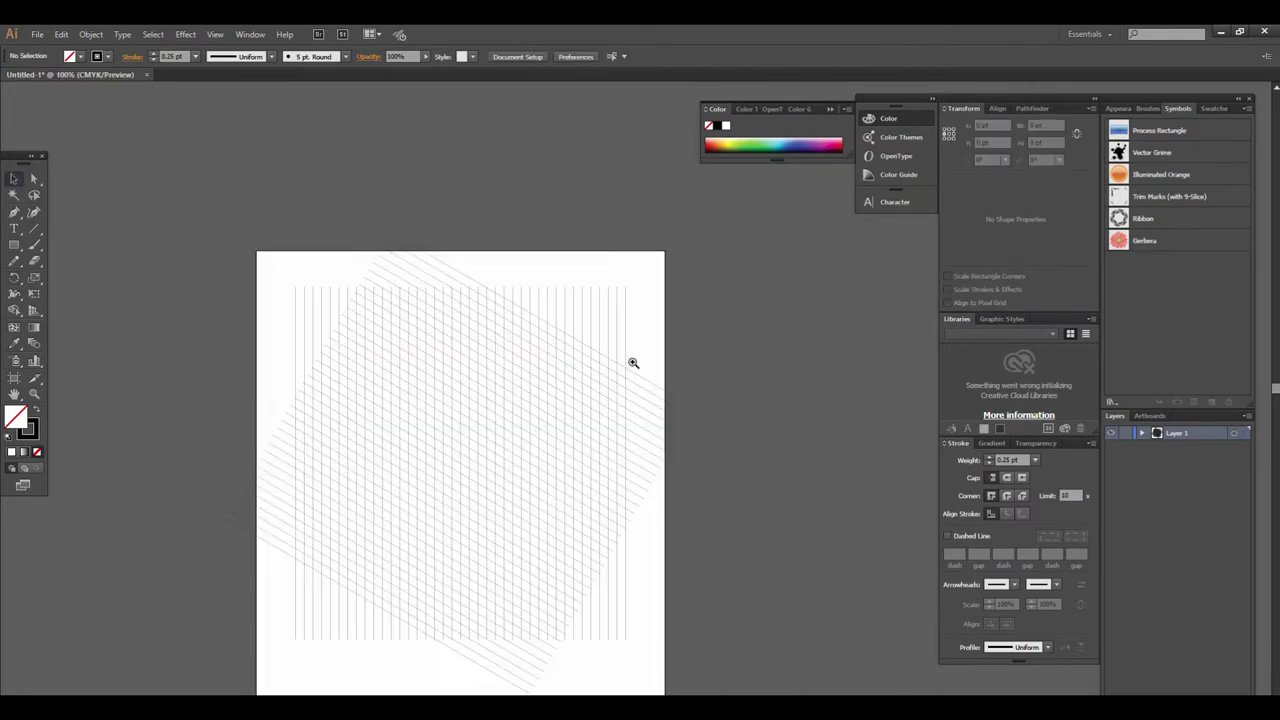
pyautogui.click(630, 372)
pyautogui.hotkey('ctrl', '+')
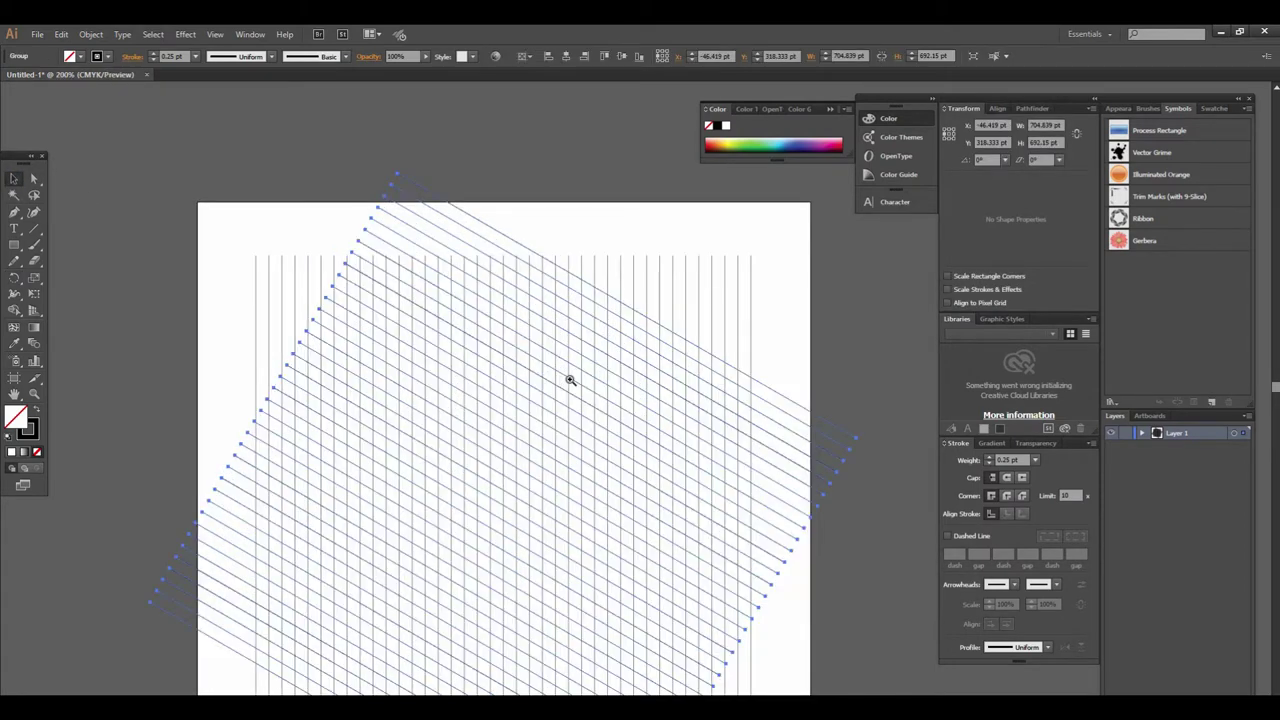
pyautogui.hotkey('ctrl', '+')
pyautogui.moveTo(542, 321); pyautogui.dragTo(534, 277)
pyautogui.click(91, 34)
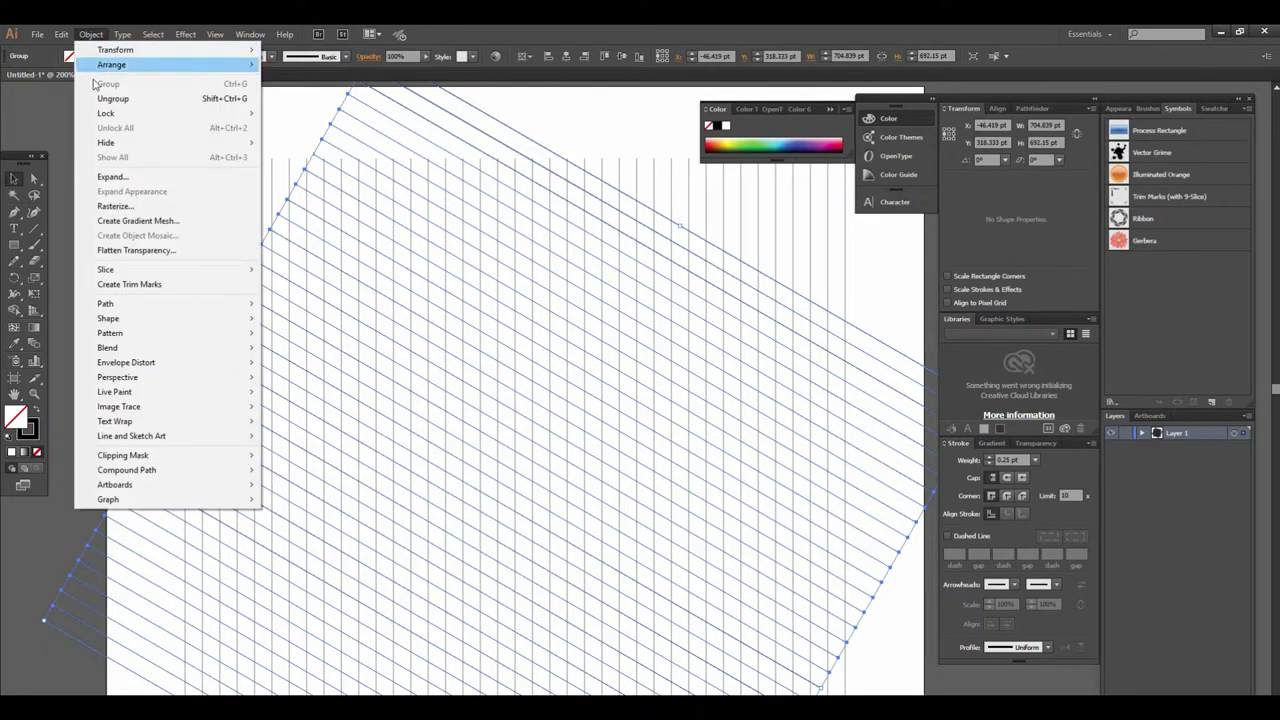
# - Copy the 60° line group and paste a duplicate exactly in place
pyautogui.moveTo(61, 34)
pyautogui.click(78, 100)
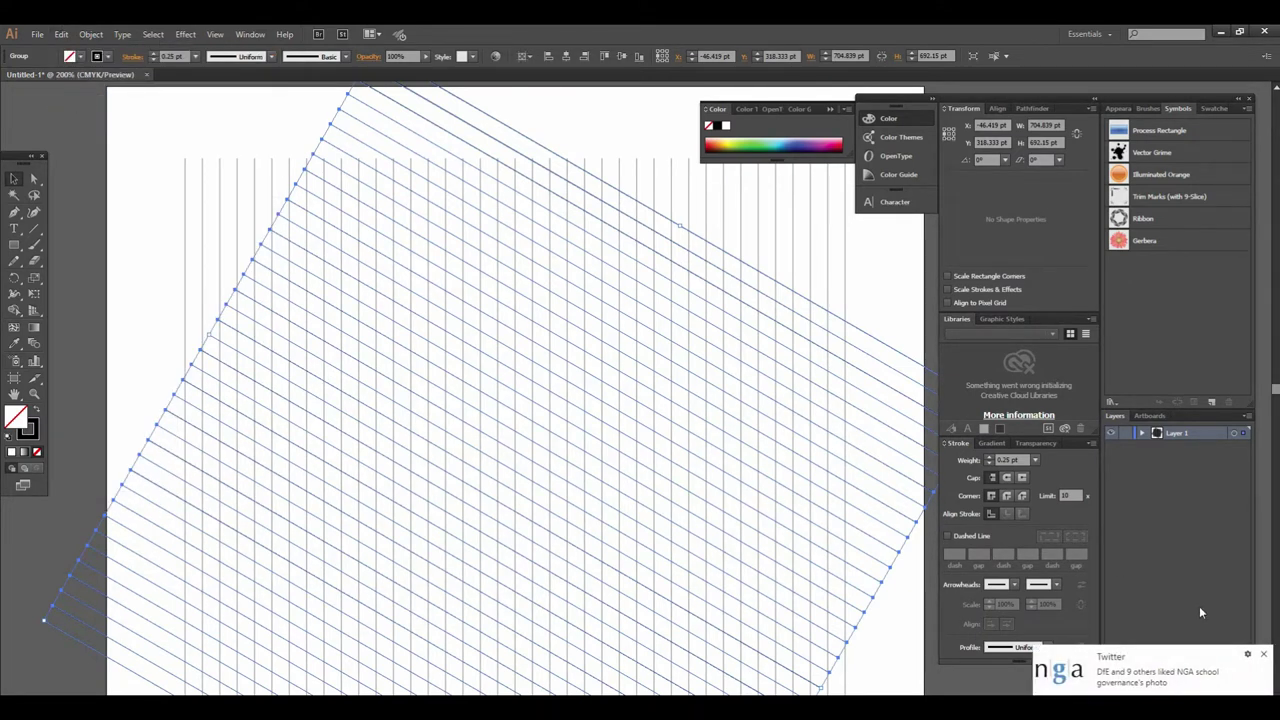
pyautogui.click(1264, 655)
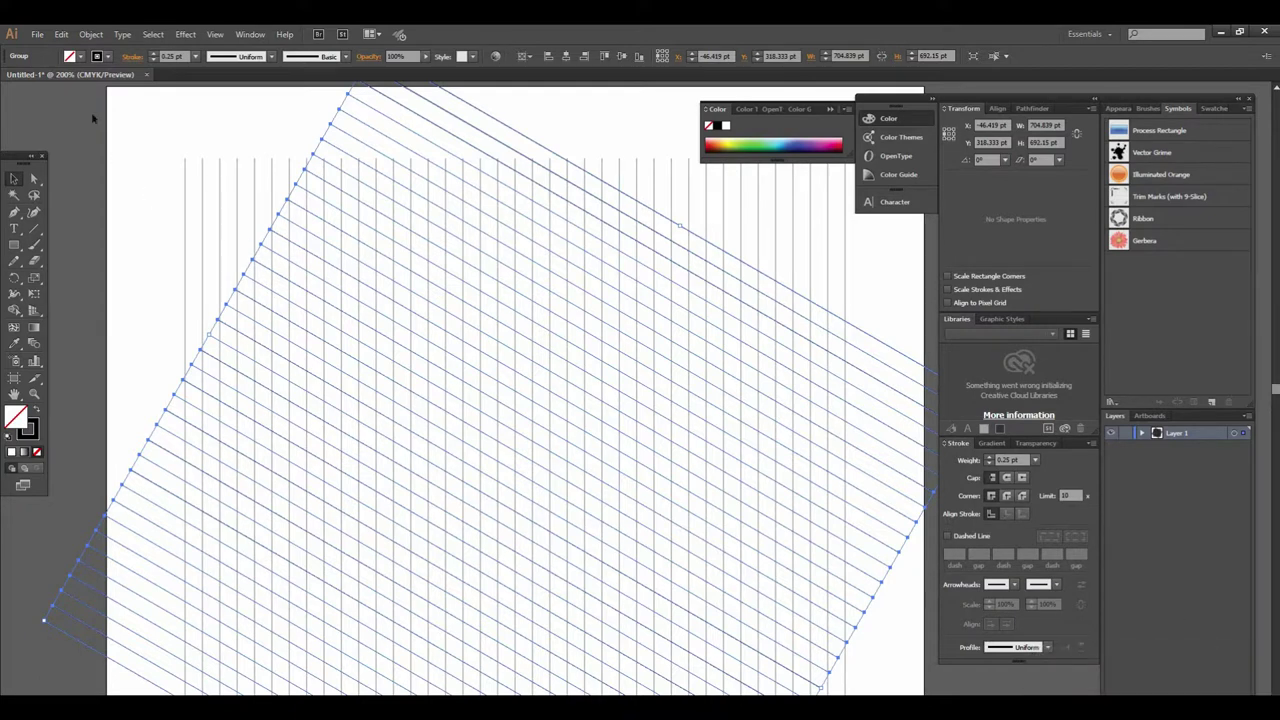
pyautogui.click(61, 34)
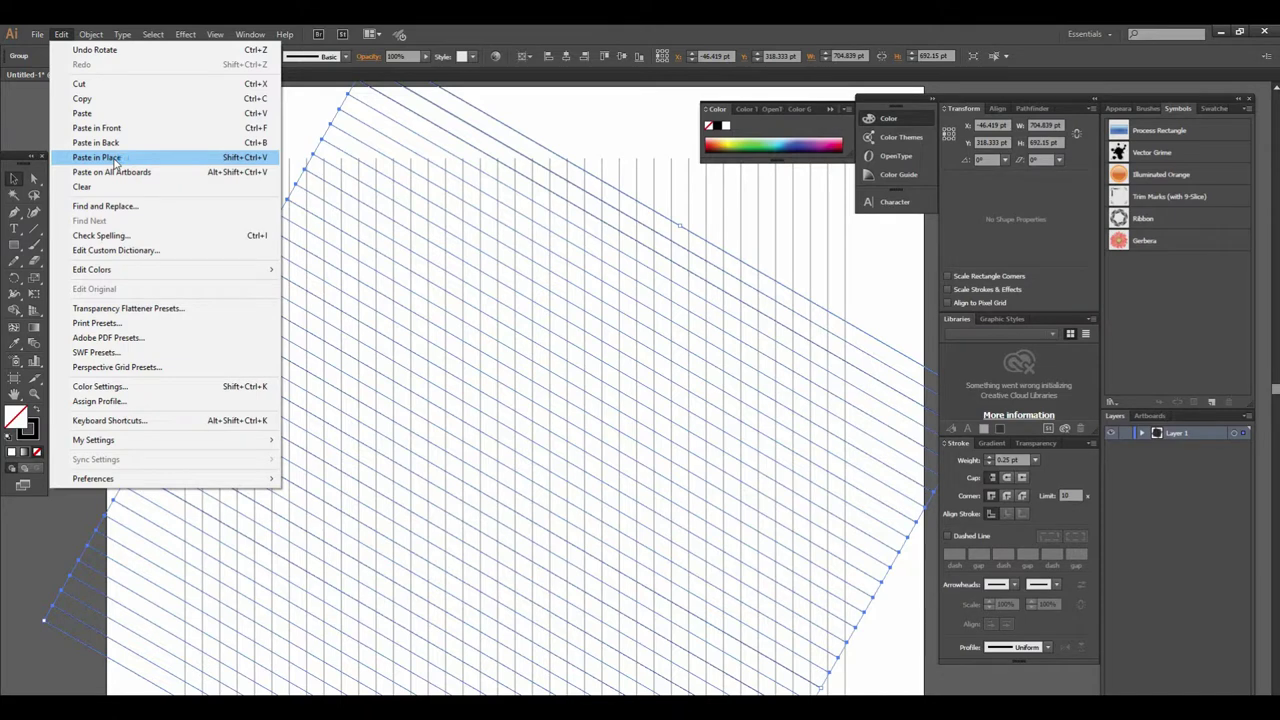
pyautogui.click(116, 158)
pyautogui.scroll(-1, 643, 486)
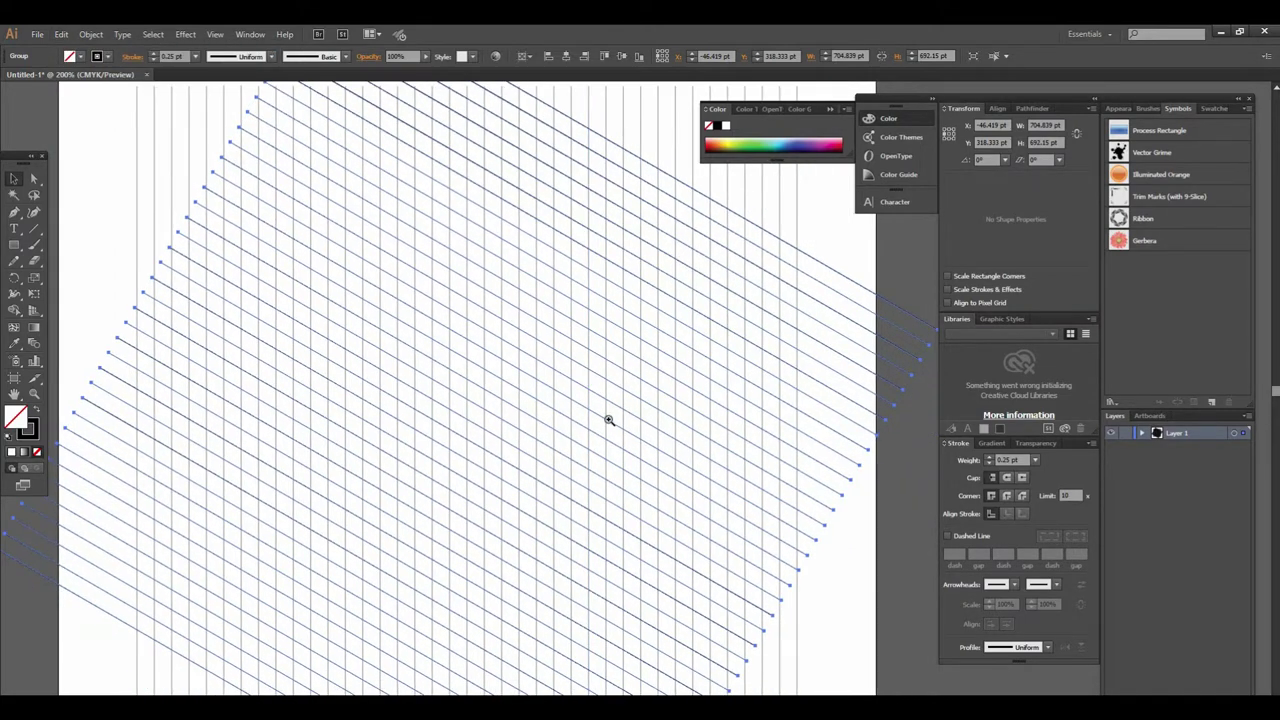
pyautogui.scroll(-1, 606, 418)
pyautogui.moveTo(576, 418); pyautogui.dragTo(429, 411)
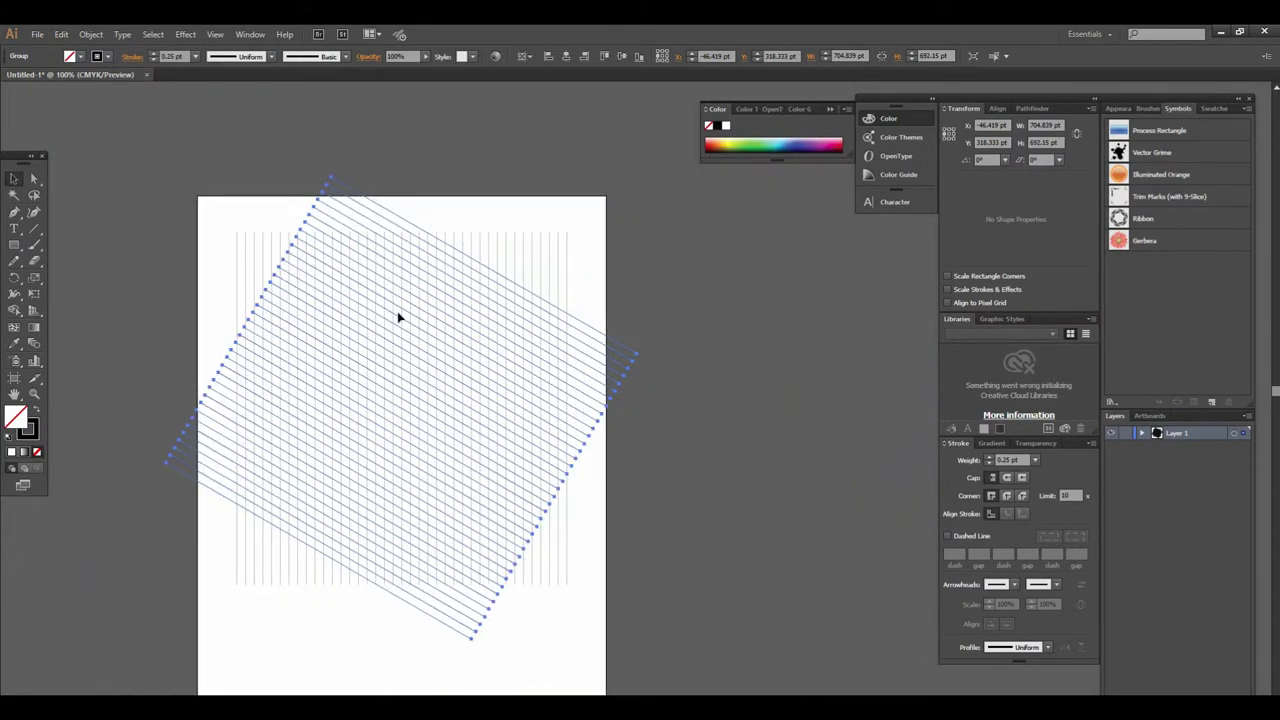
pyautogui.scroll(1, 457, 320)
pyautogui.scroll(1, 445, 341)
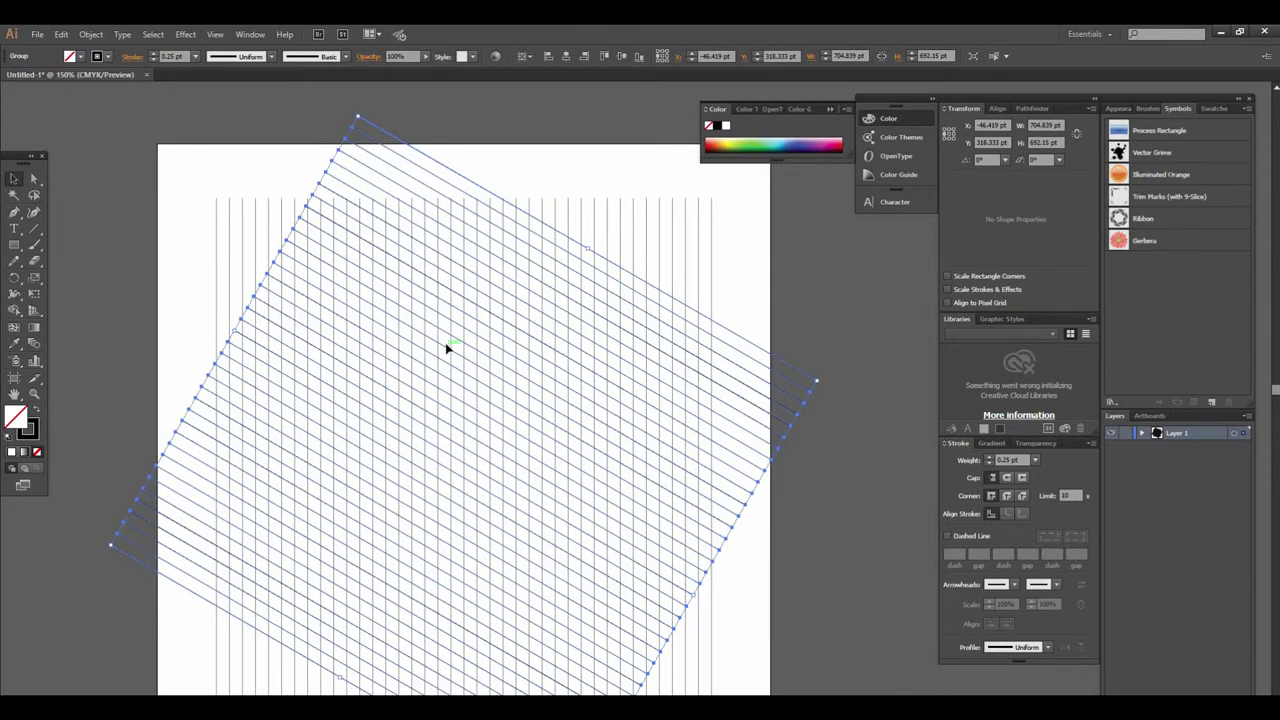
# - Reflect the pasted copy across the vertical axis so it crosses the other diagonals, then deselect
pyautogui.rightClick(394, 336)
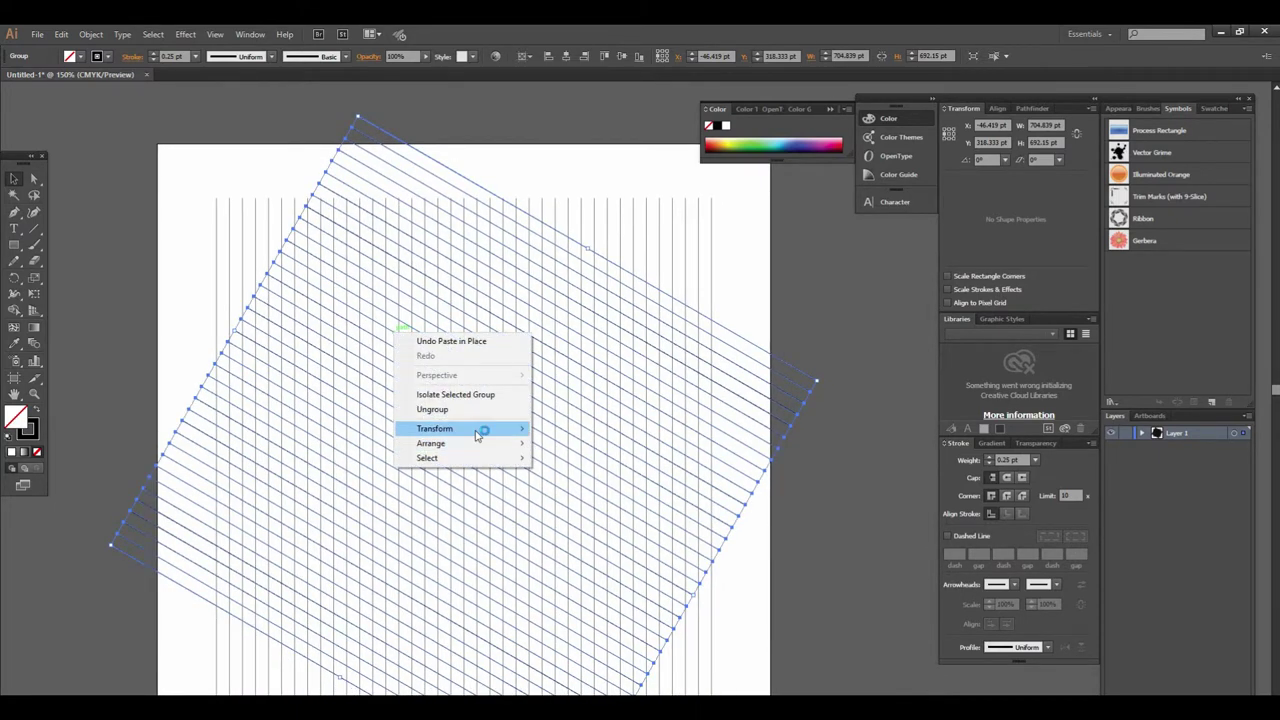
pyautogui.moveTo(435, 428)
pyautogui.click(590, 477)
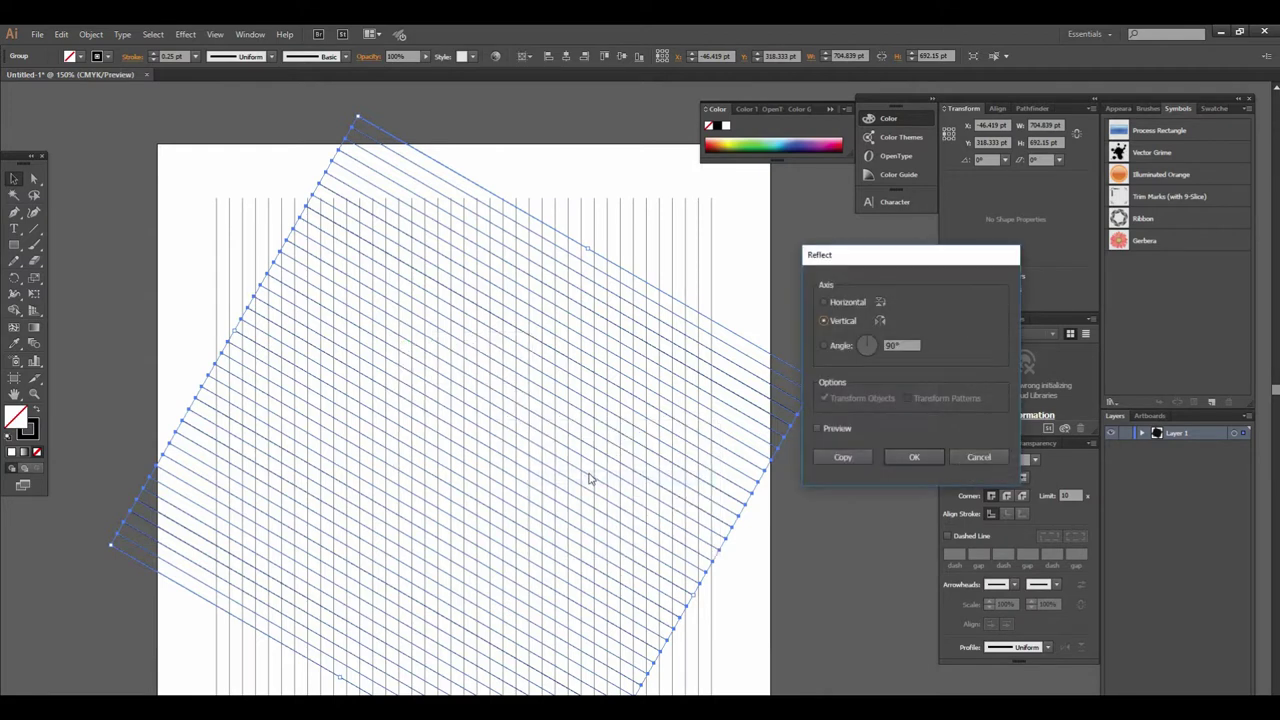
pyautogui.click(921, 454)
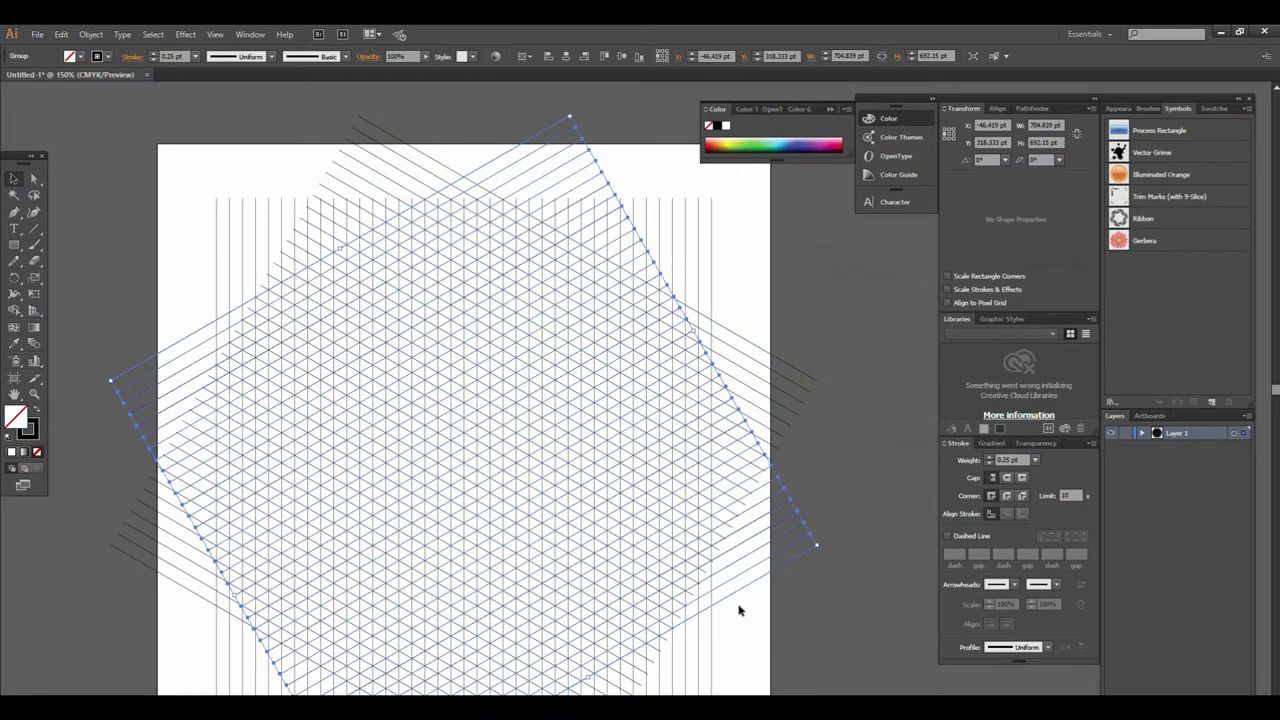
pyautogui.click(811, 622)
pyautogui.press('z')
pyautogui.click(539, 421)
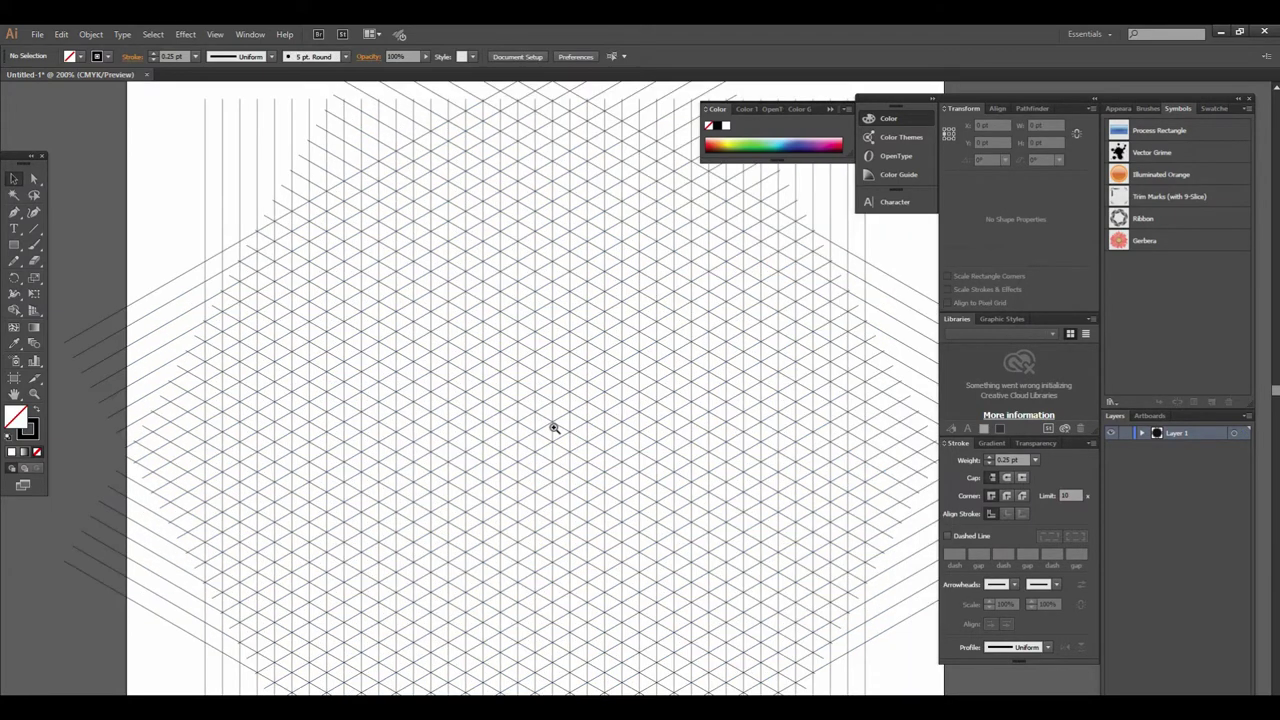
pyautogui.click(570, 418)
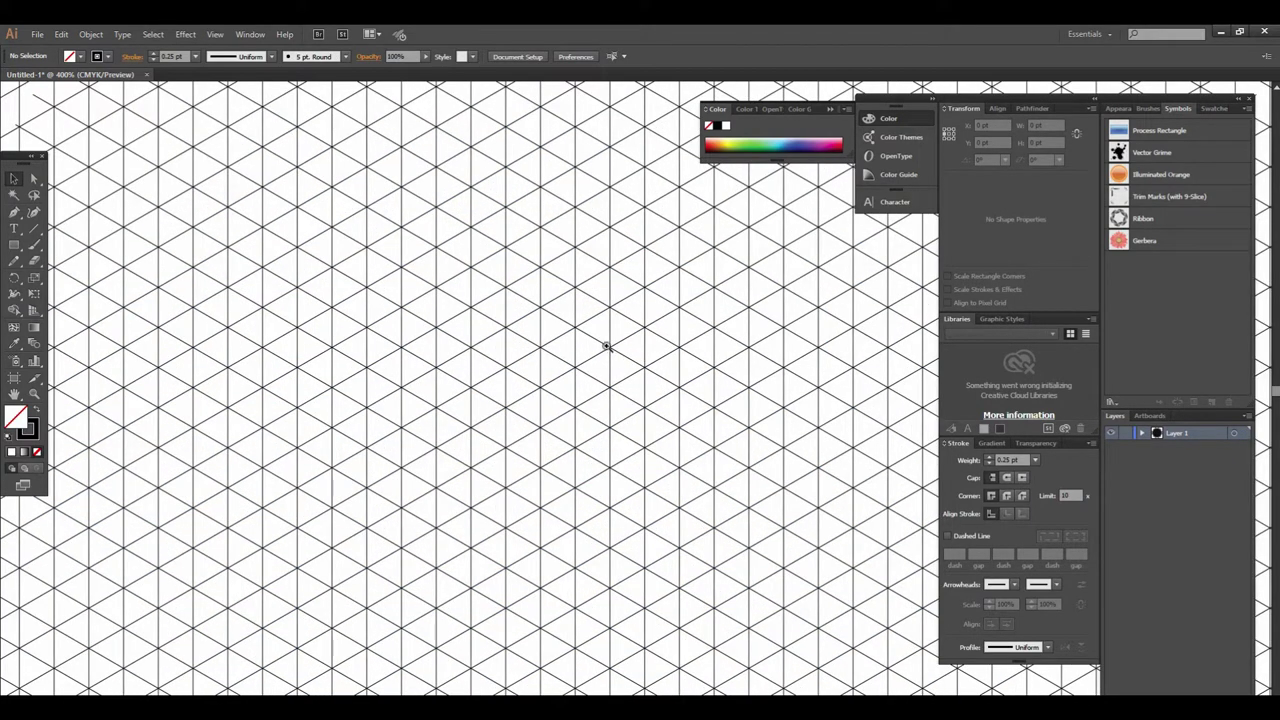
pyautogui.click(582, 345)
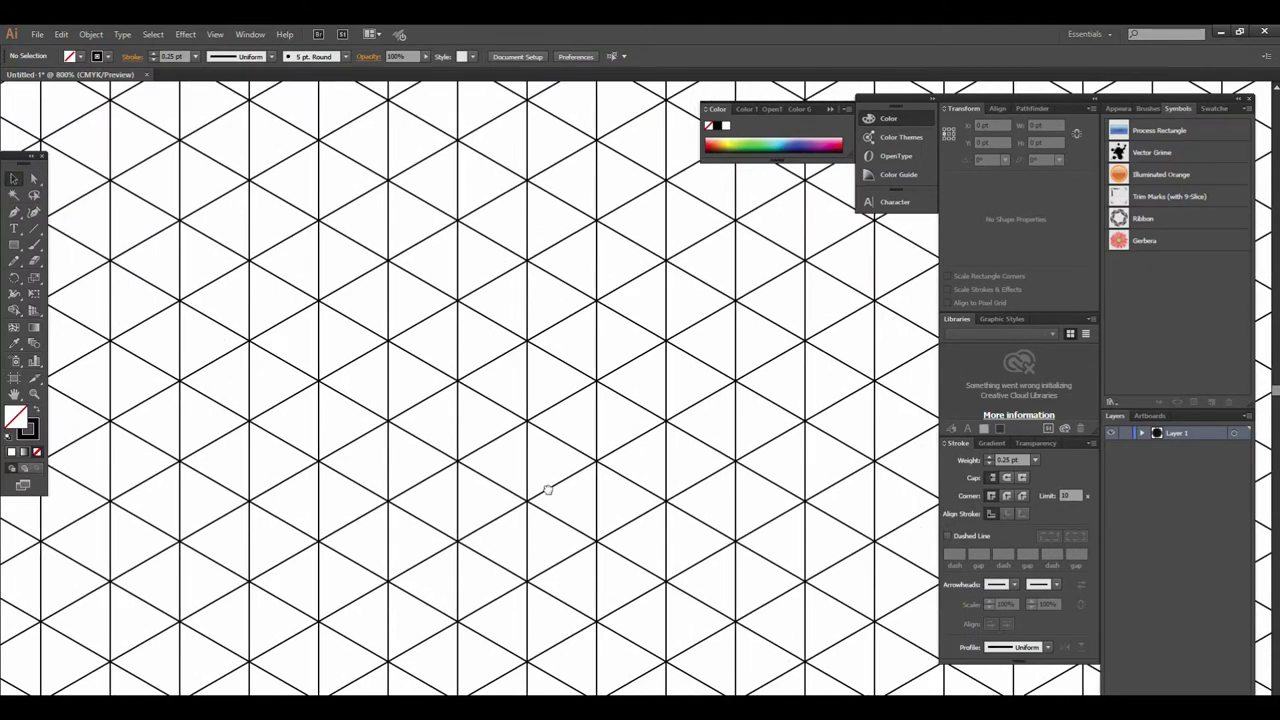
pyautogui.keyDown('alt'); pyautogui.click(630, 421); pyautogui.keyUp('alt')
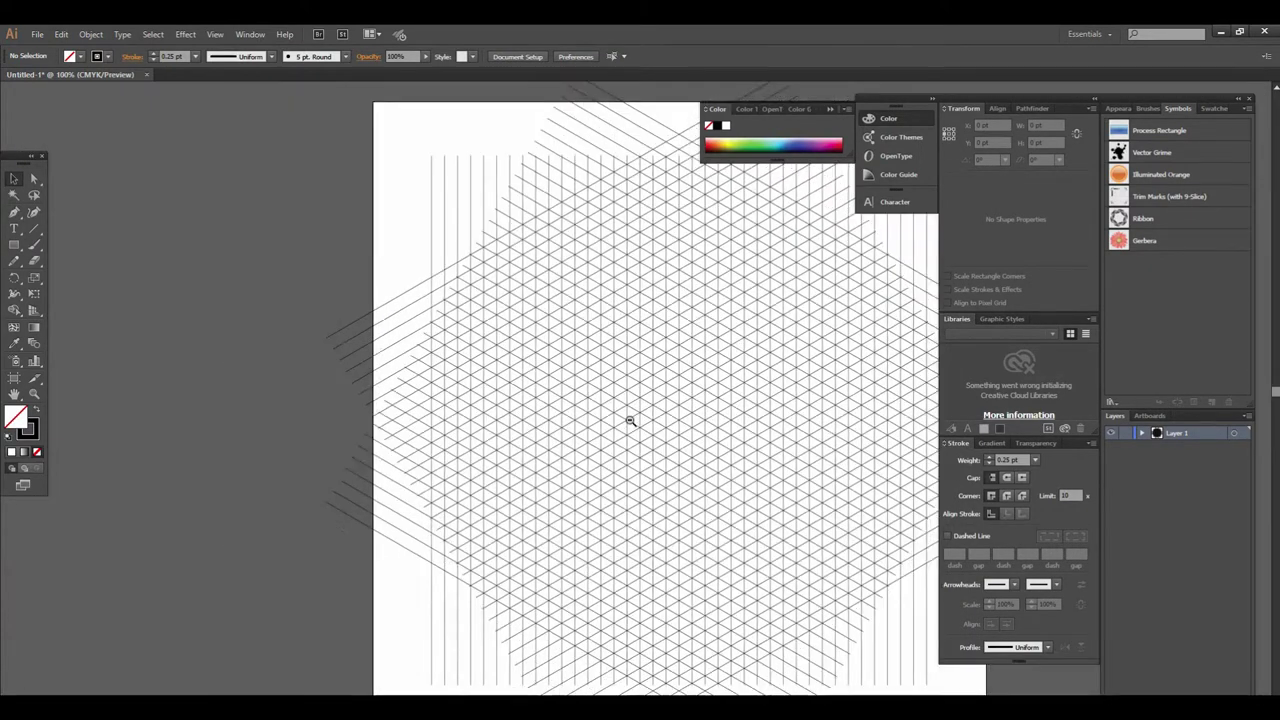
pyautogui.moveTo(687, 423); pyautogui.dragTo(606, 423)
pyautogui.click(605, 420)
pyautogui.click(603, 409)
pyautogui.keyDown('alt'); pyautogui.click(681, 344); pyautogui.keyUp('alt')
pyautogui.keyDown('alt'); pyautogui.click(672, 370); pyautogui.keyUp('alt')
pyautogui.keyDown('alt'); pyautogui.click(666, 389); pyautogui.keyUp('alt')
pyautogui.keyDown('alt'); pyautogui.click(666, 389); pyautogui.keyUp('alt')
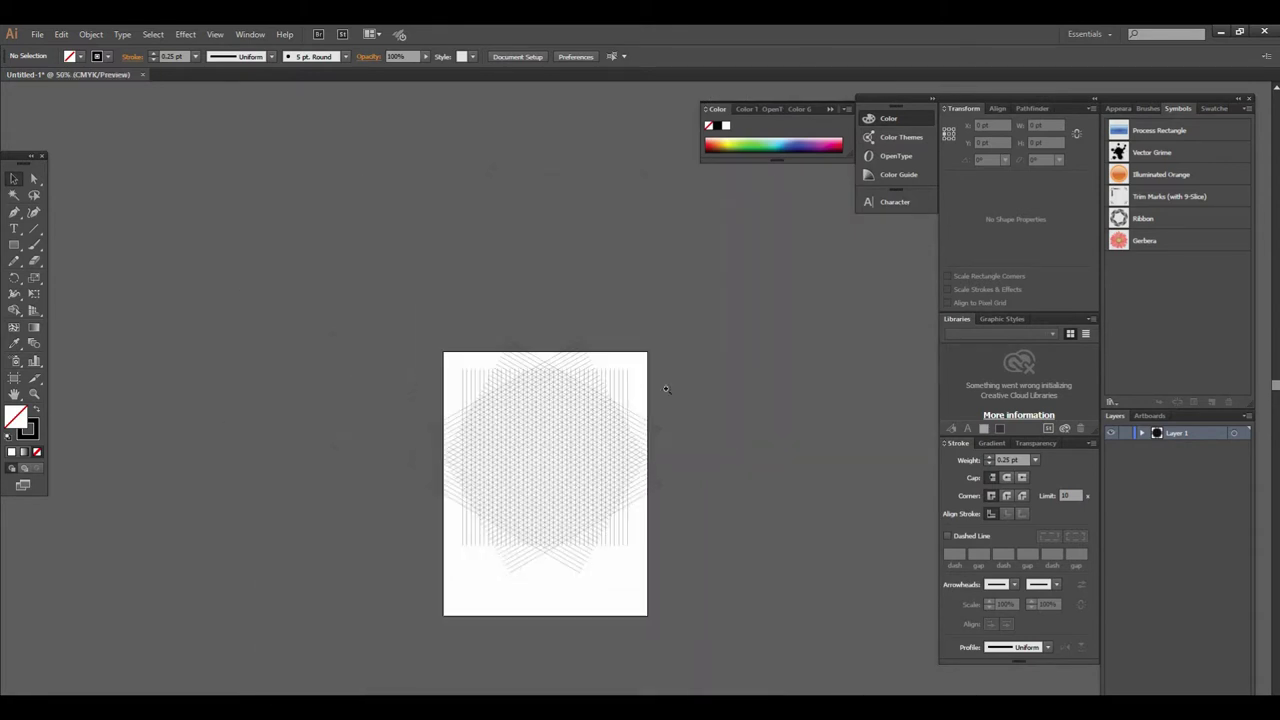
pyautogui.click(606, 420)
pyautogui.click(611, 403)
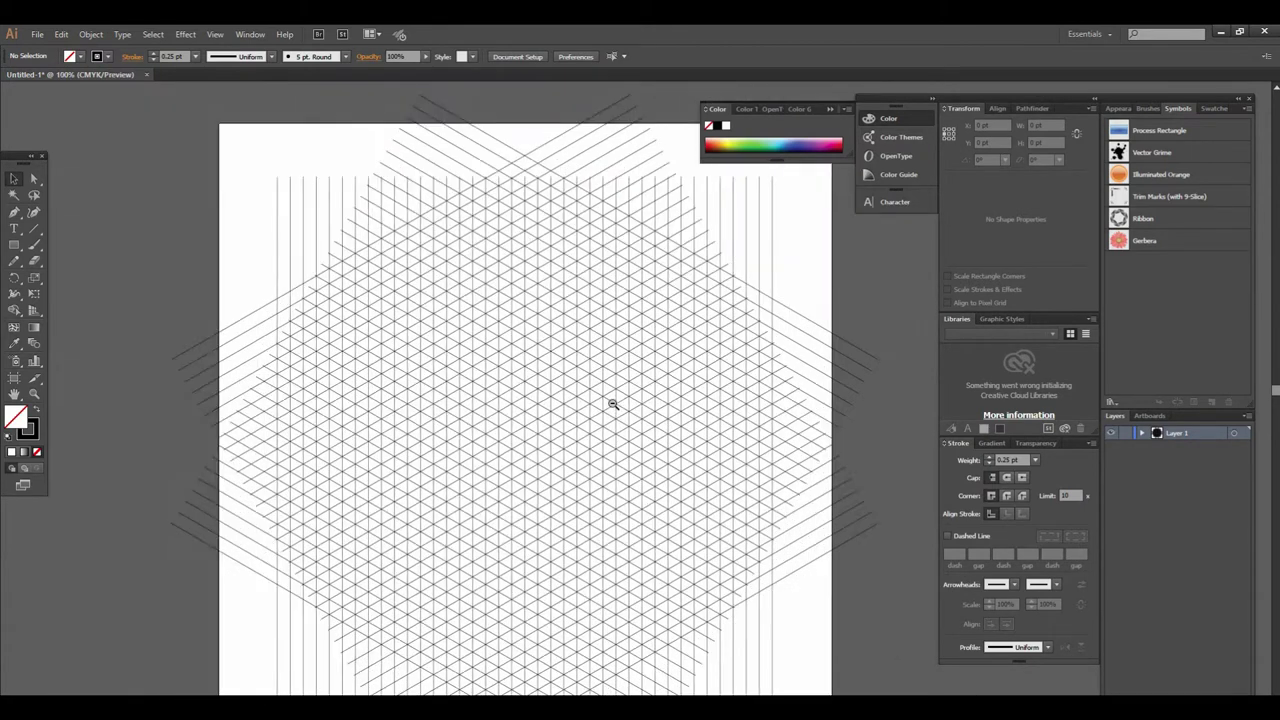
pyautogui.keyDown('alt'); pyautogui.click(613, 404); pyautogui.keyUp('alt')
pyautogui.keyDown('alt'); pyautogui.click(613, 404); pyautogui.keyUp('alt')
pyautogui.click(611, 403)
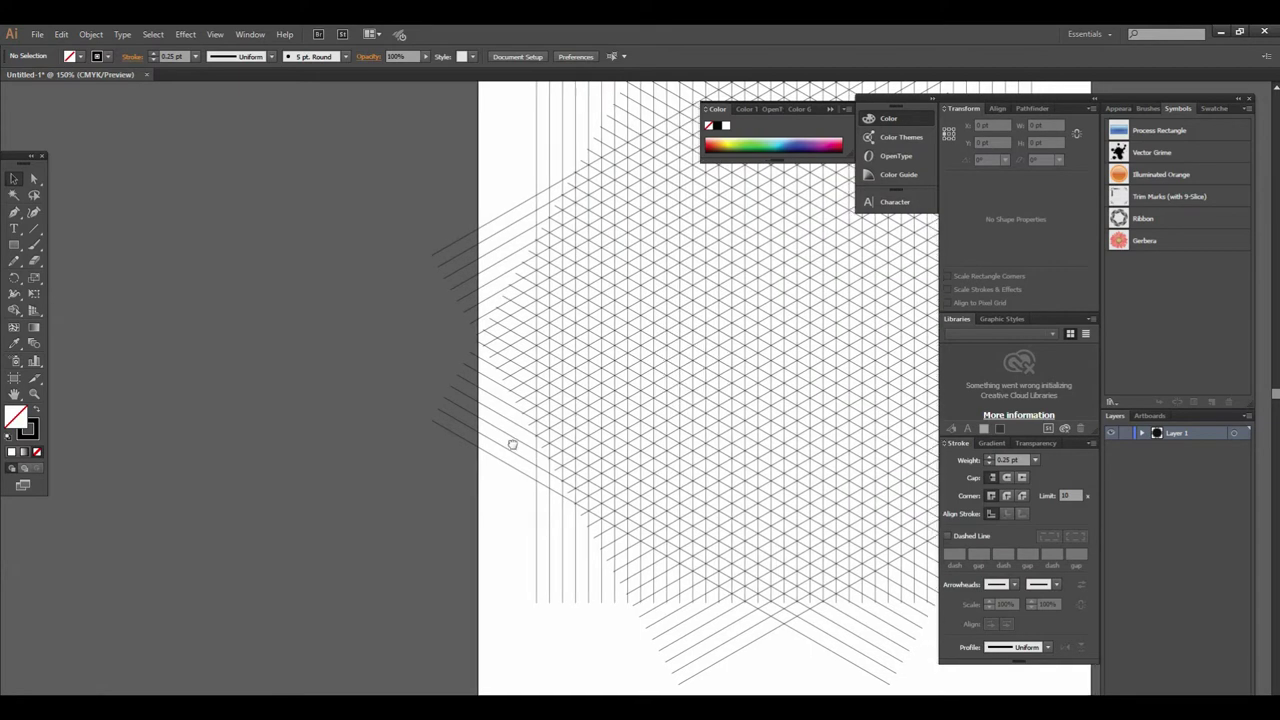
pyautogui.moveTo(542, 425); pyautogui.dragTo(240, 575)
pyautogui.press('m')
# - Draw a roughly 314.84 pt square over the grid's centre with white fill and no stroke
pyautogui.moveTo(311, 321); pyautogui.dragTo(626, 566)
pyautogui.press('v')
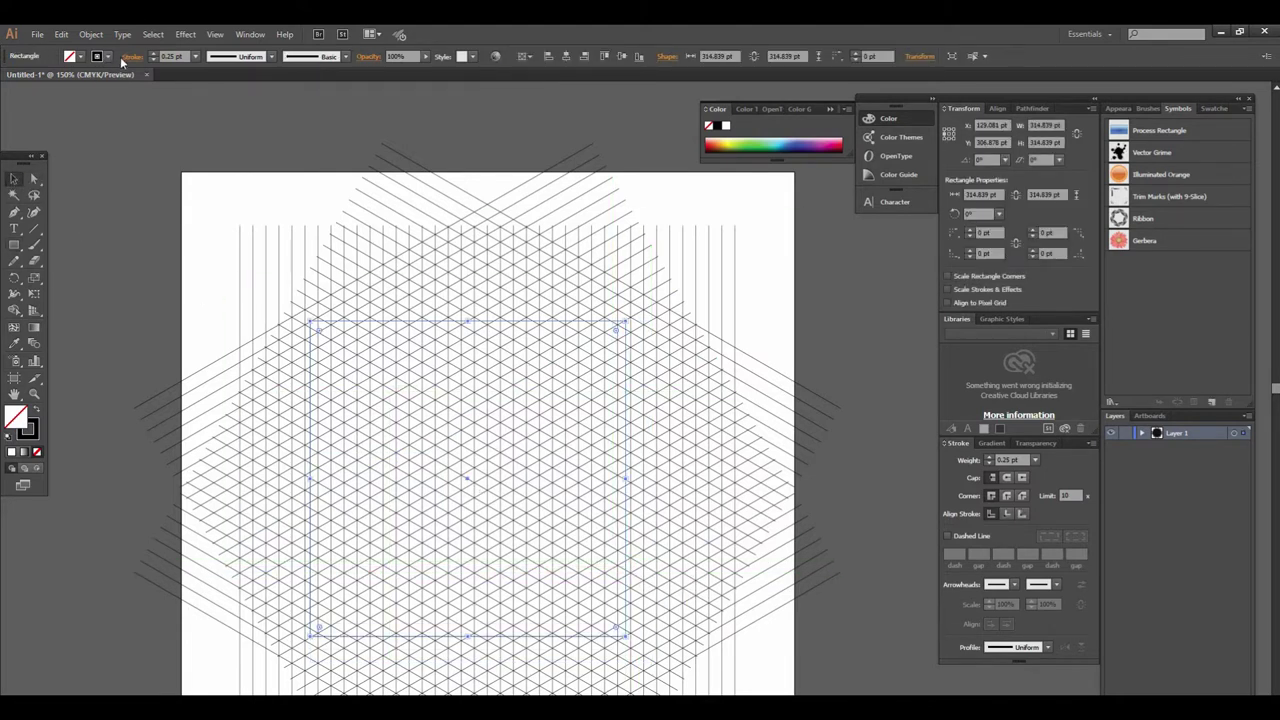
pyautogui.click(104, 58)
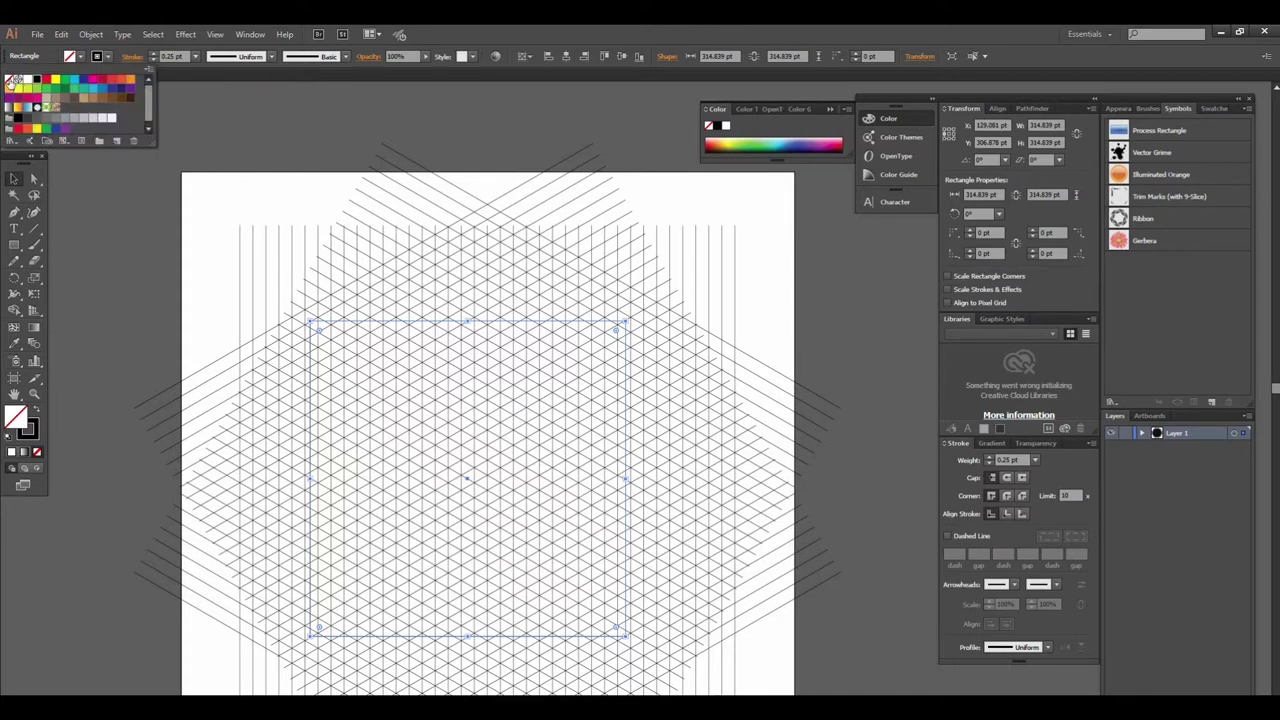
pyautogui.click(11, 79)
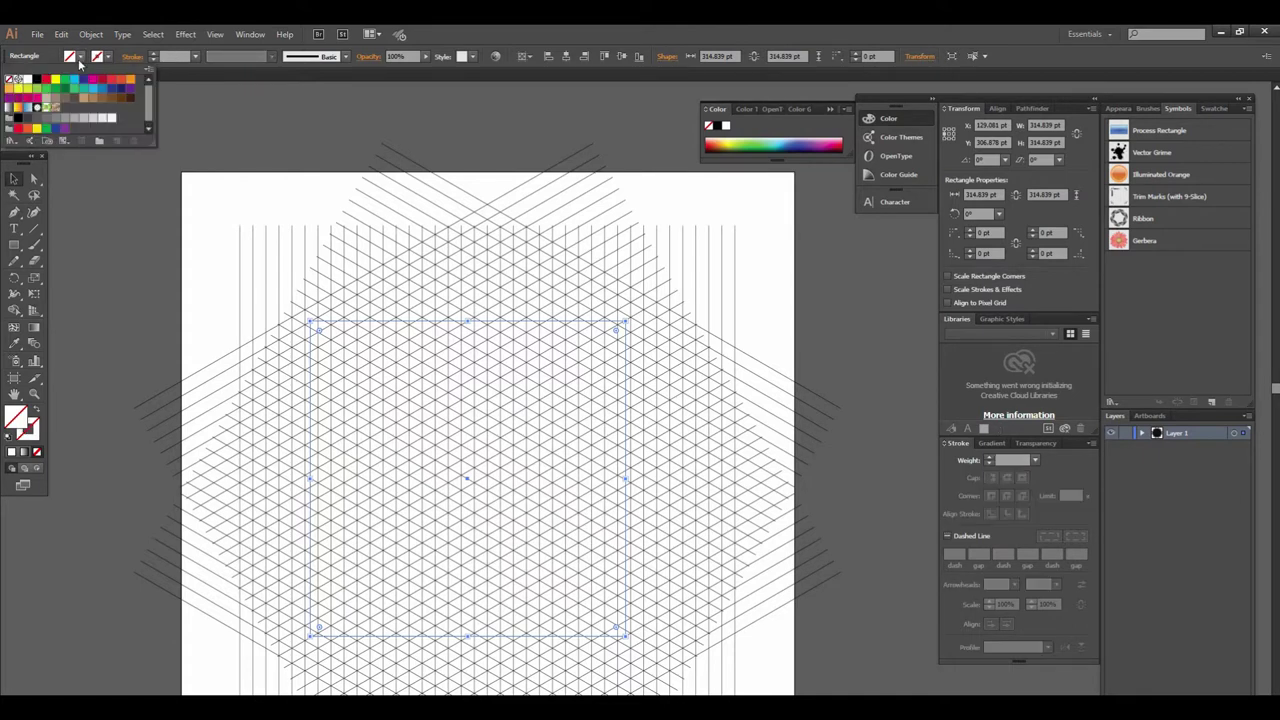
pyautogui.click(28, 89)
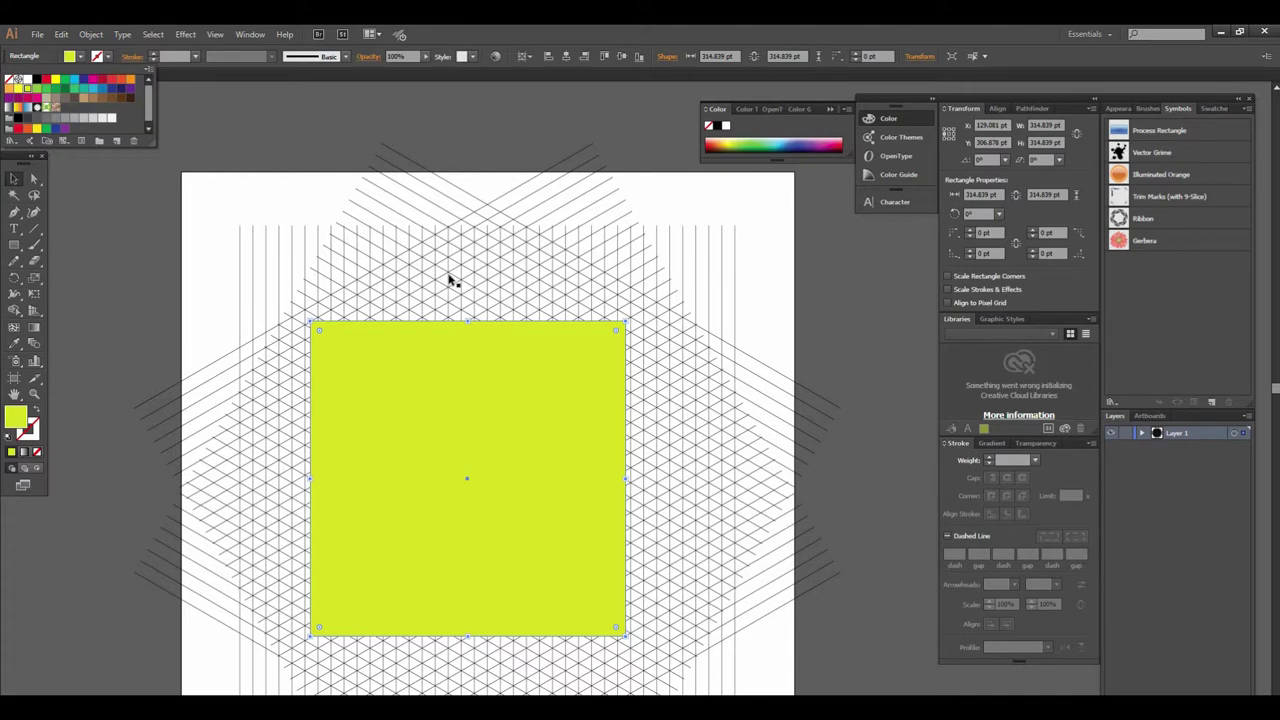
pyautogui.click(28, 79)
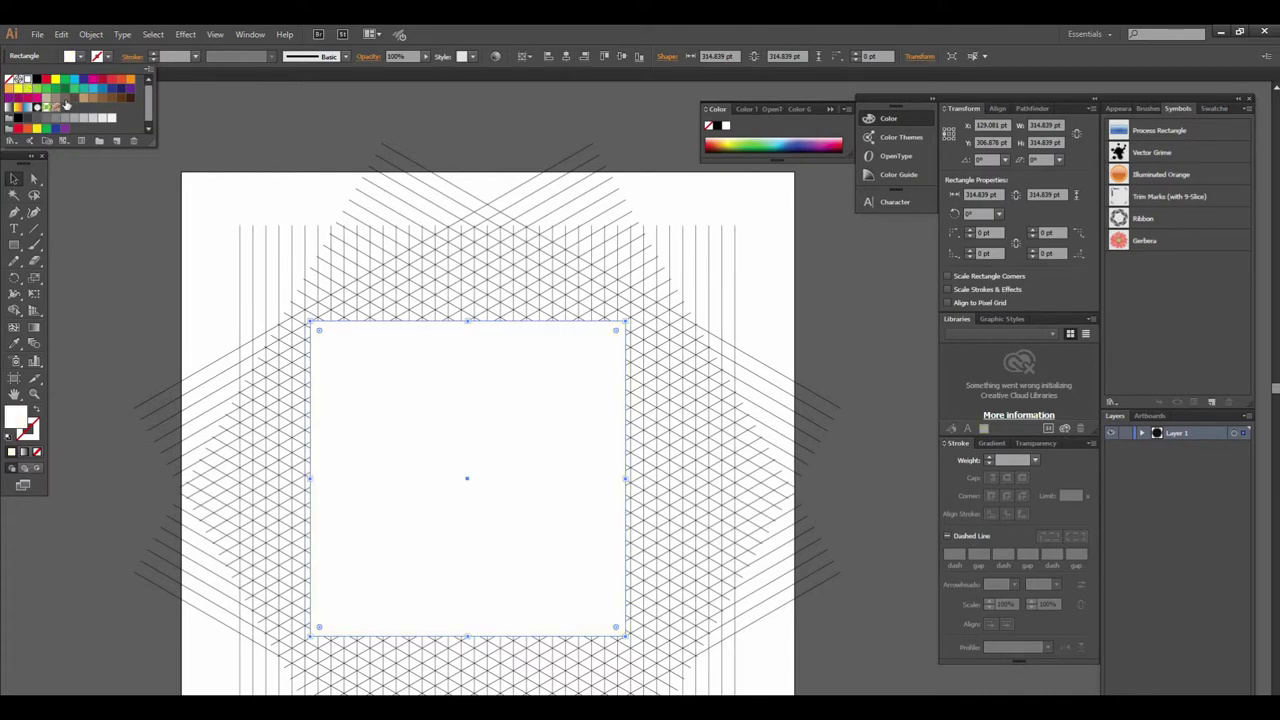
pyautogui.click(175, 147)
pyautogui.hotkey('ctrl', '-')
pyautogui.hotkey('ctrl', '-')
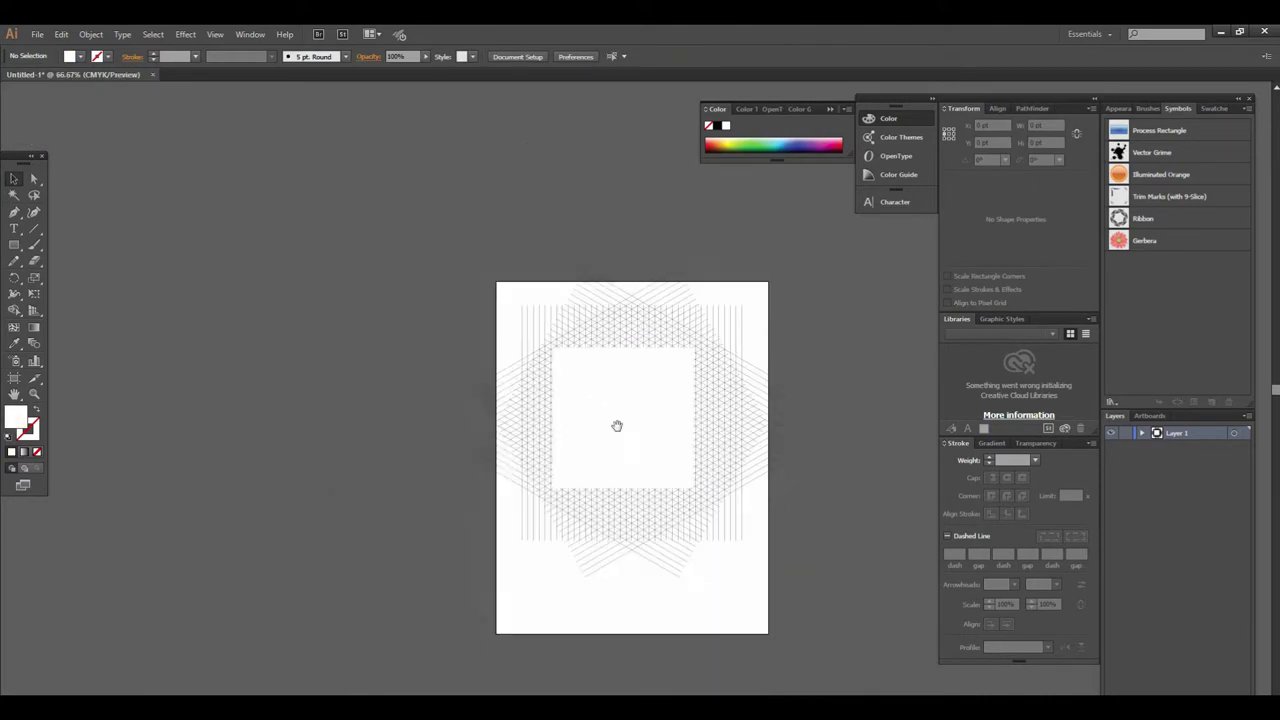
# - Select all the grid lines and the square, and apply Make Clipping Mask
pyautogui.moveTo(617, 426); pyautogui.dragTo(321, 391)
pyautogui.hotkey('ctrl', 'a')
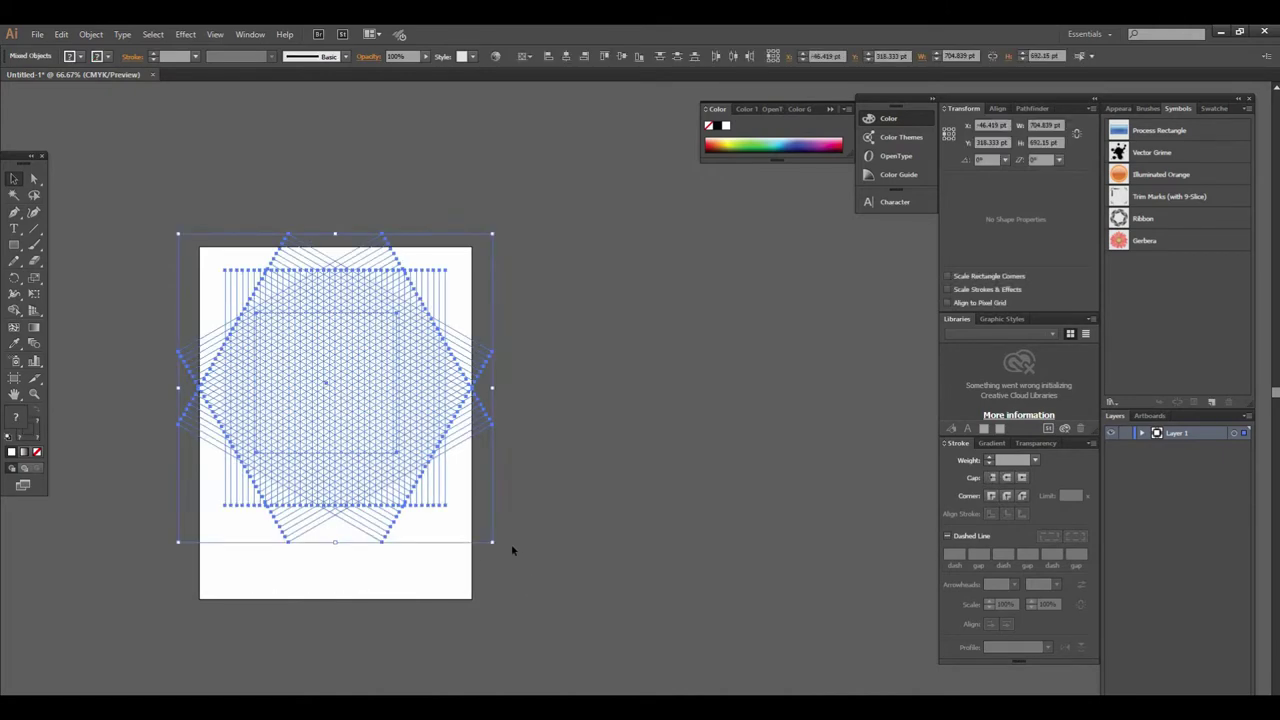
pyautogui.hotkey('ctrl', '+')
pyautogui.hotkey('ctrl', '+')
pyautogui.rightClick(487, 366)
pyautogui.click(533, 444)
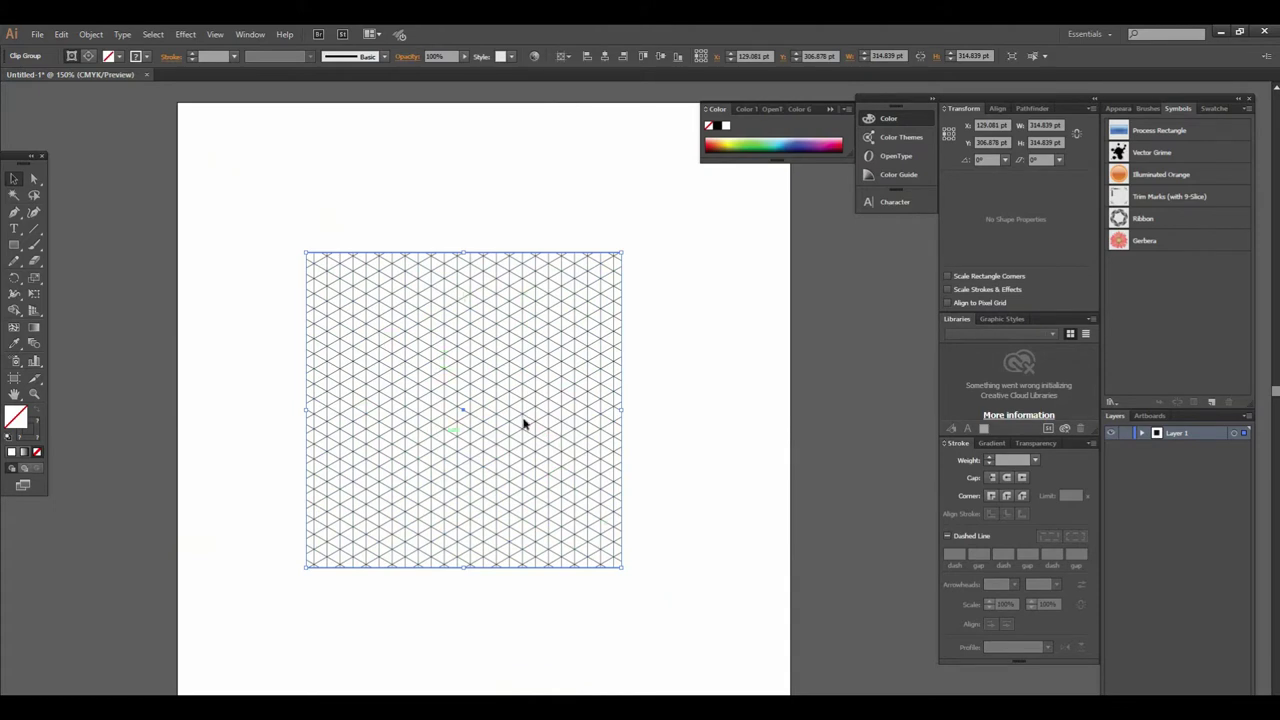
# - Zoom in and out to inspect the triangles of the clipped square grid
pyautogui.hotkey('ctrl', '-')
pyautogui.hotkey('ctrl', '+')
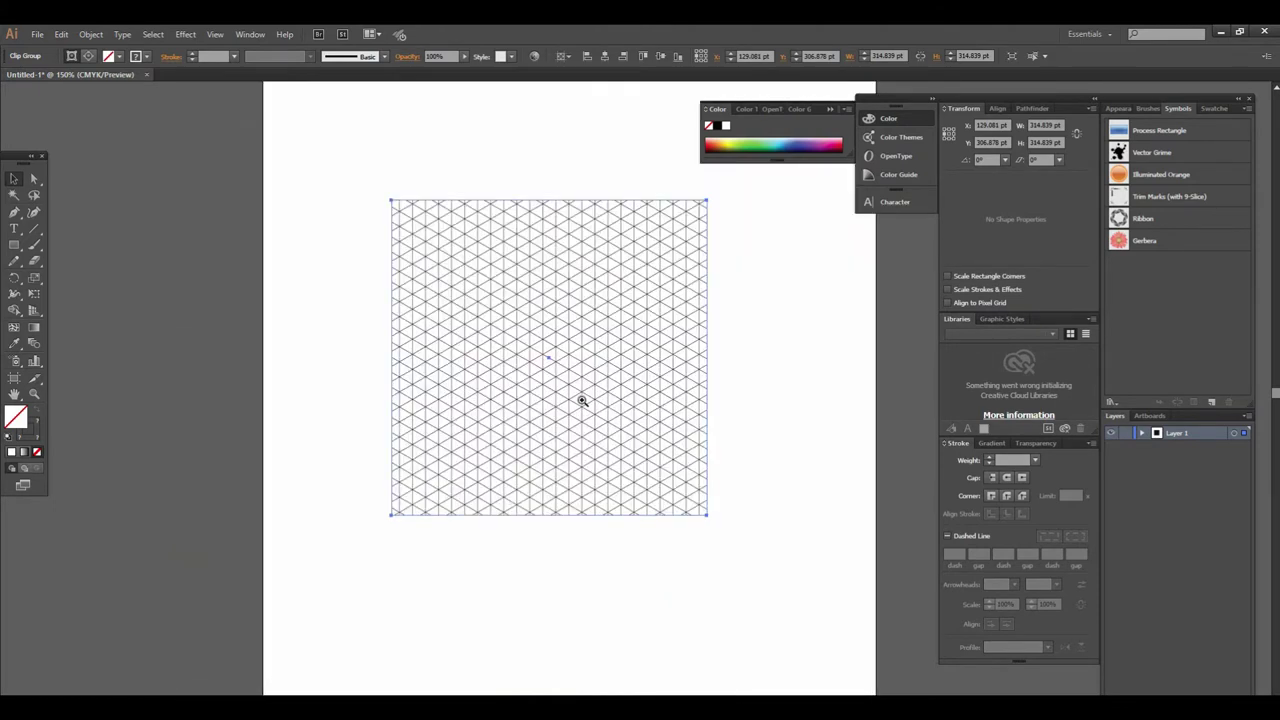
pyautogui.hotkey('ctrl', '+')
pyautogui.click(621, 398)
pyautogui.click(471, 431)
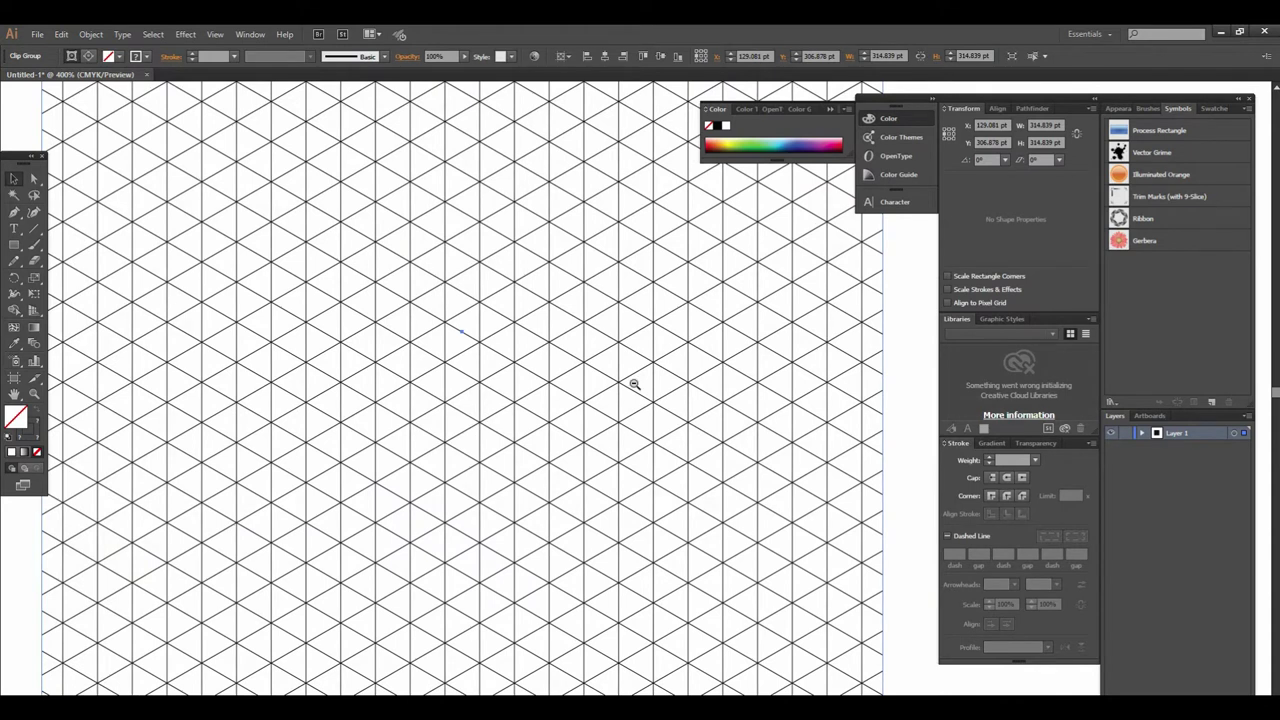
pyautogui.keyDown('alt'); pyautogui.click(634, 383); pyautogui.keyUp('alt')
pyautogui.click(537, 405)
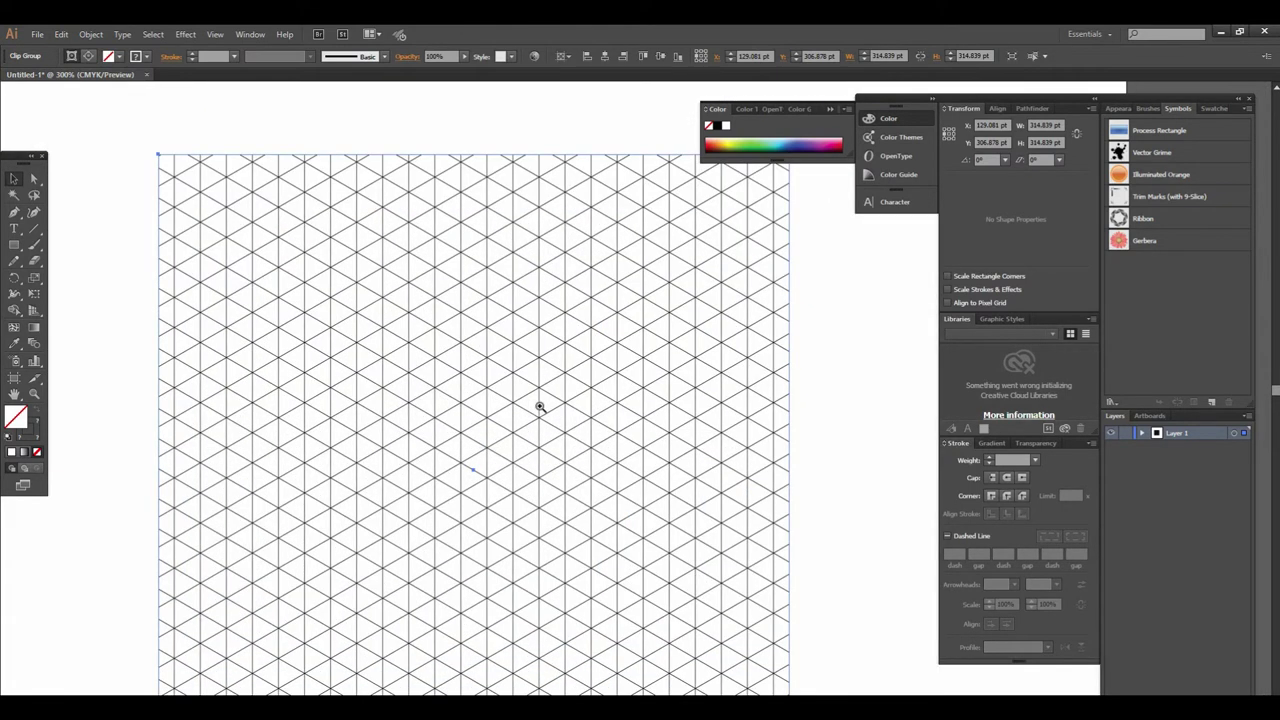
pyautogui.click(558, 418)
pyautogui.hotkey('ctrl', '1')
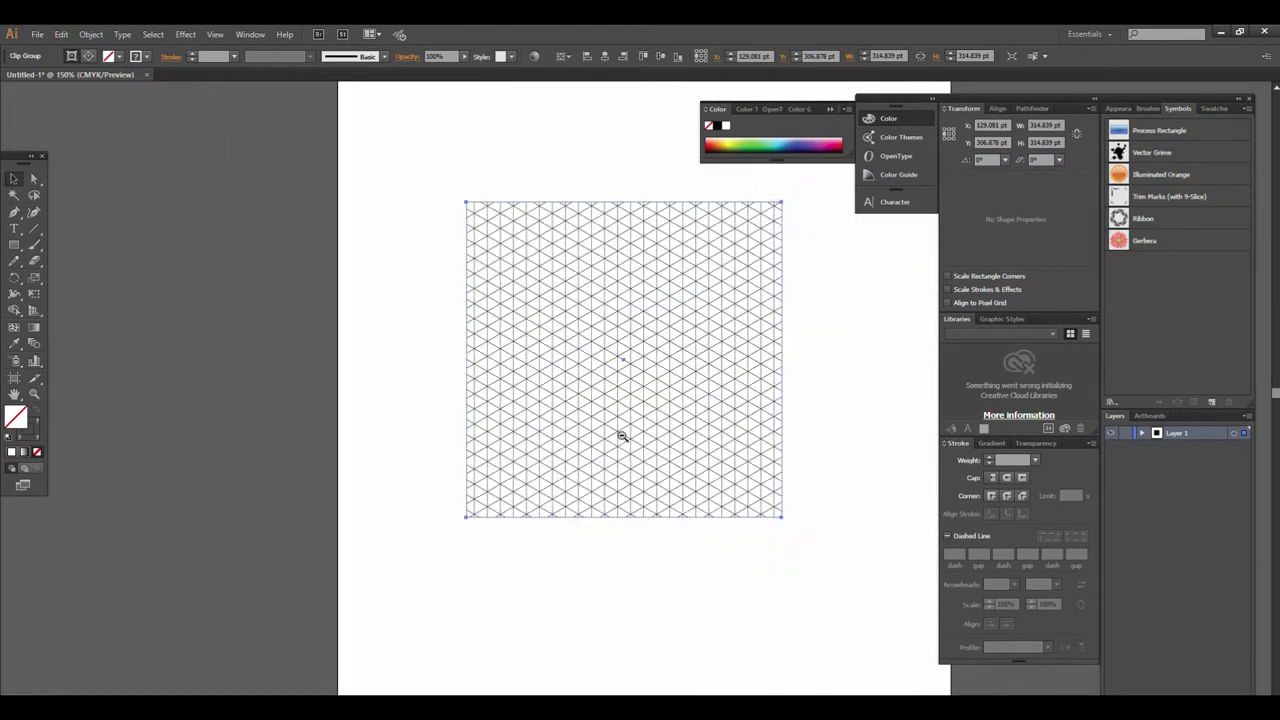
pyautogui.moveTo(633, 434); pyautogui.dragTo(381, 419)
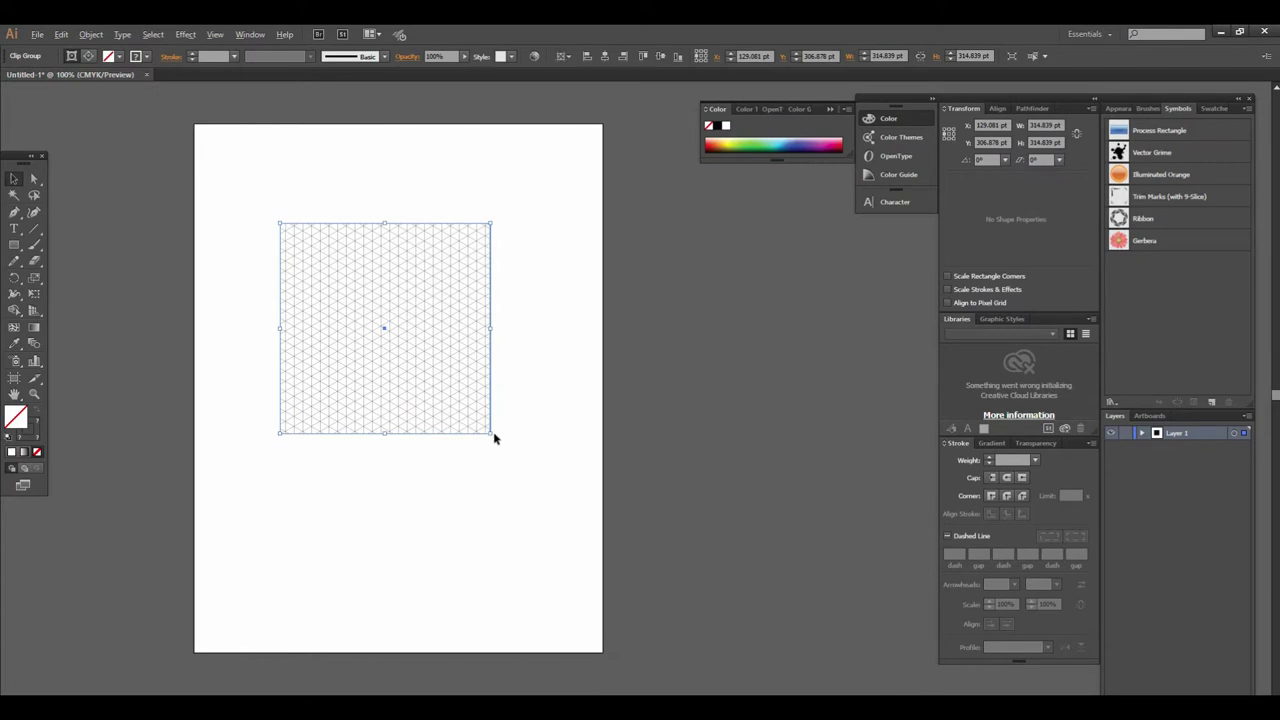
# - Scale the clipped grid tile proportionally from its corner to 503 × 503 pt
pyautogui.moveTo(492, 437); pyautogui.dragTo(581, 517)
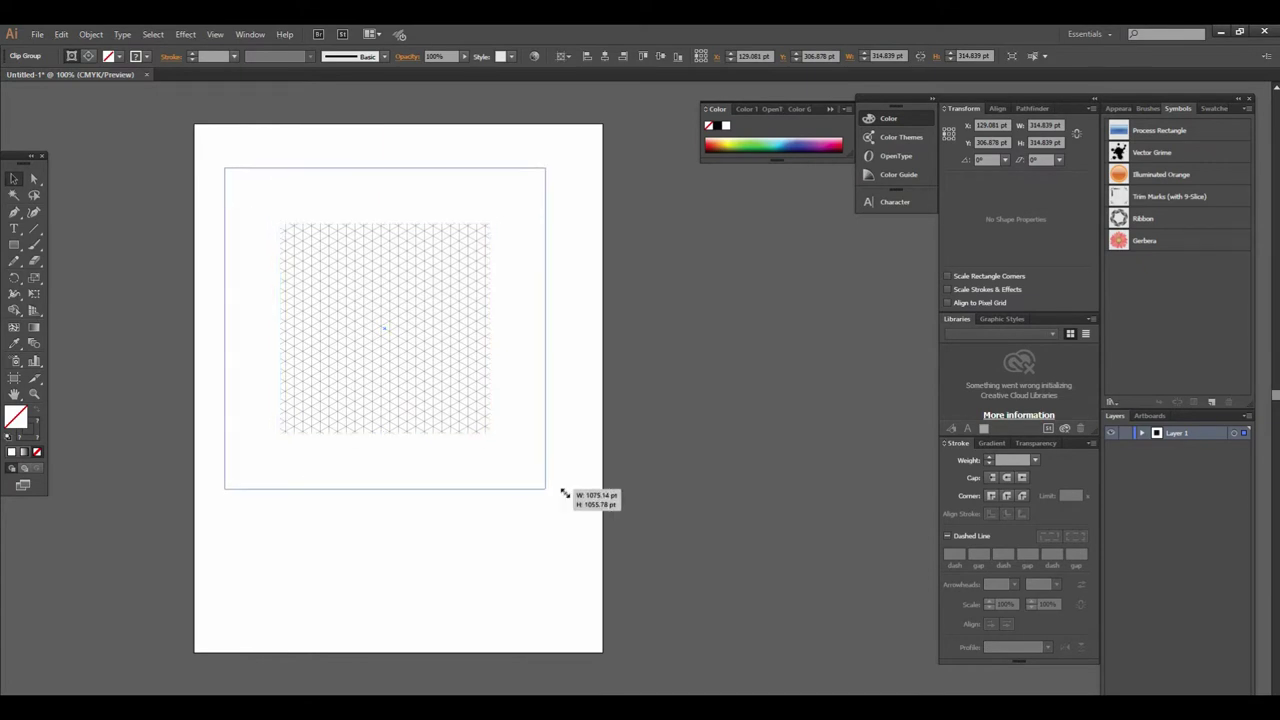
pyautogui.moveTo(581, 517); pyautogui.dragTo(516, 495)
pyautogui.hotkey('ctrl', '=')
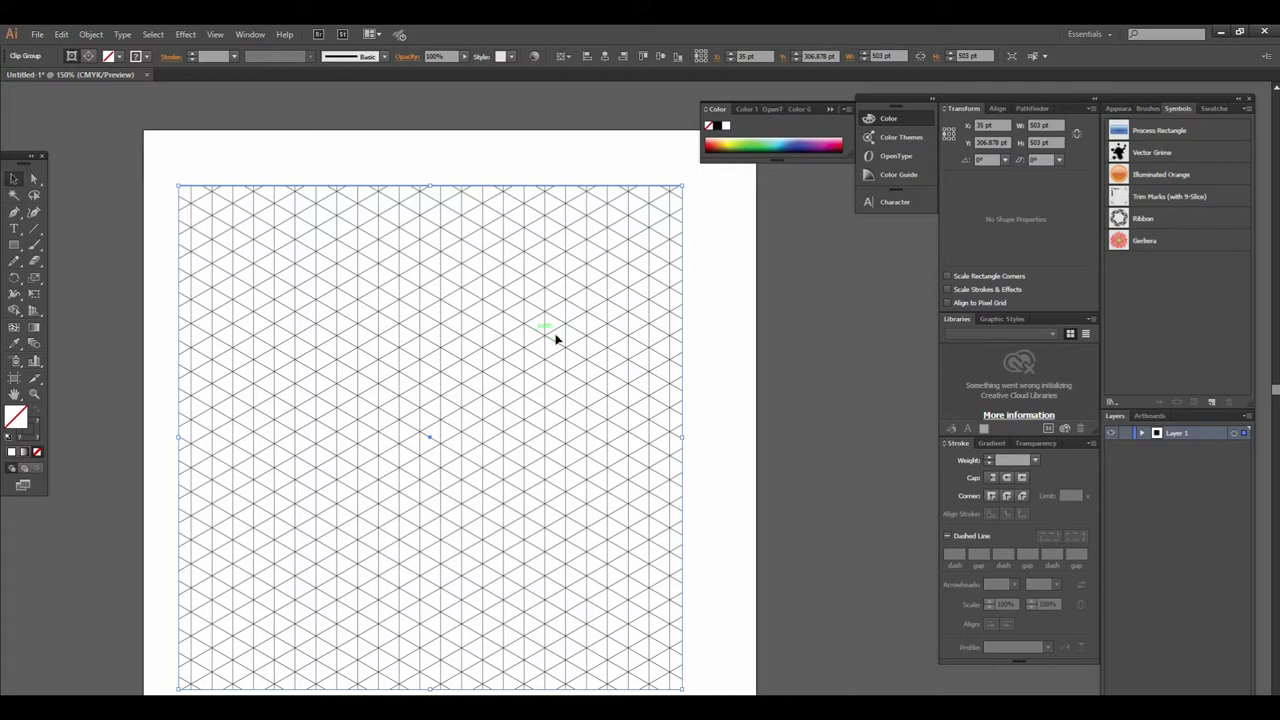
pyautogui.scroll(-2, 553, 403)
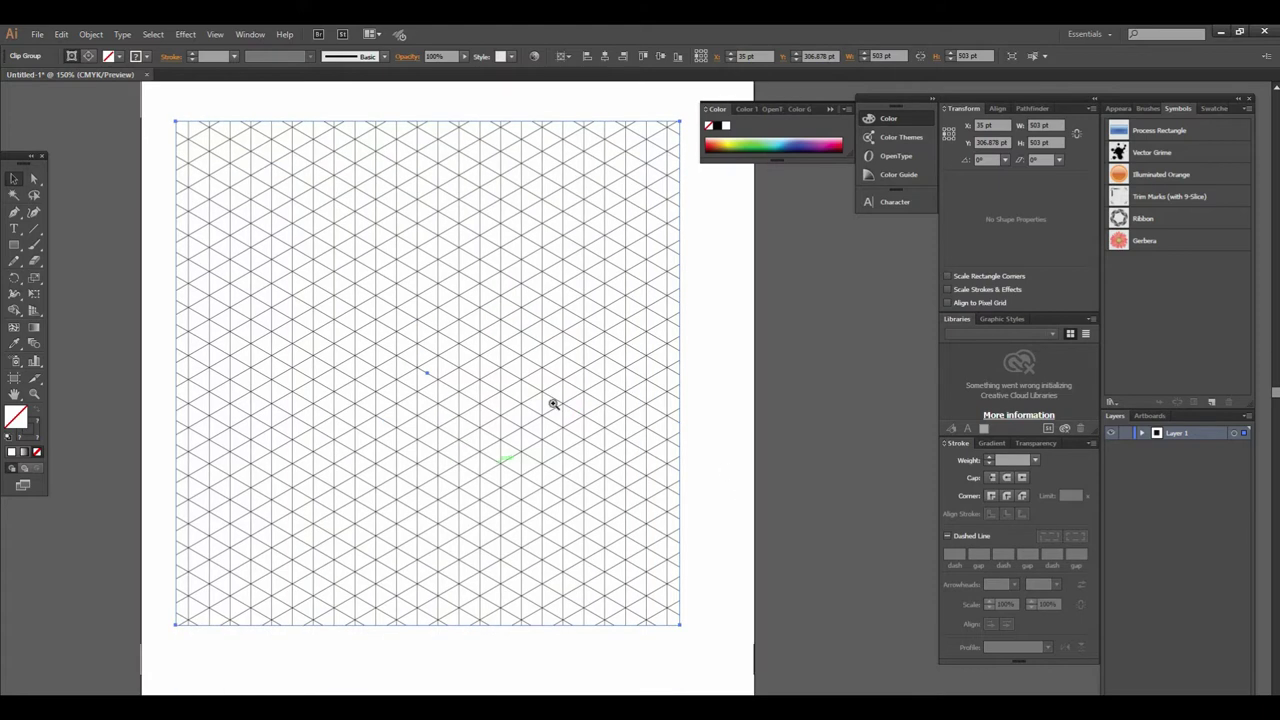
pyautogui.scroll(-2, 520, 414)
pyautogui.hscroll(2, 563, 394)
pyautogui.scroll(2, 462, 405)
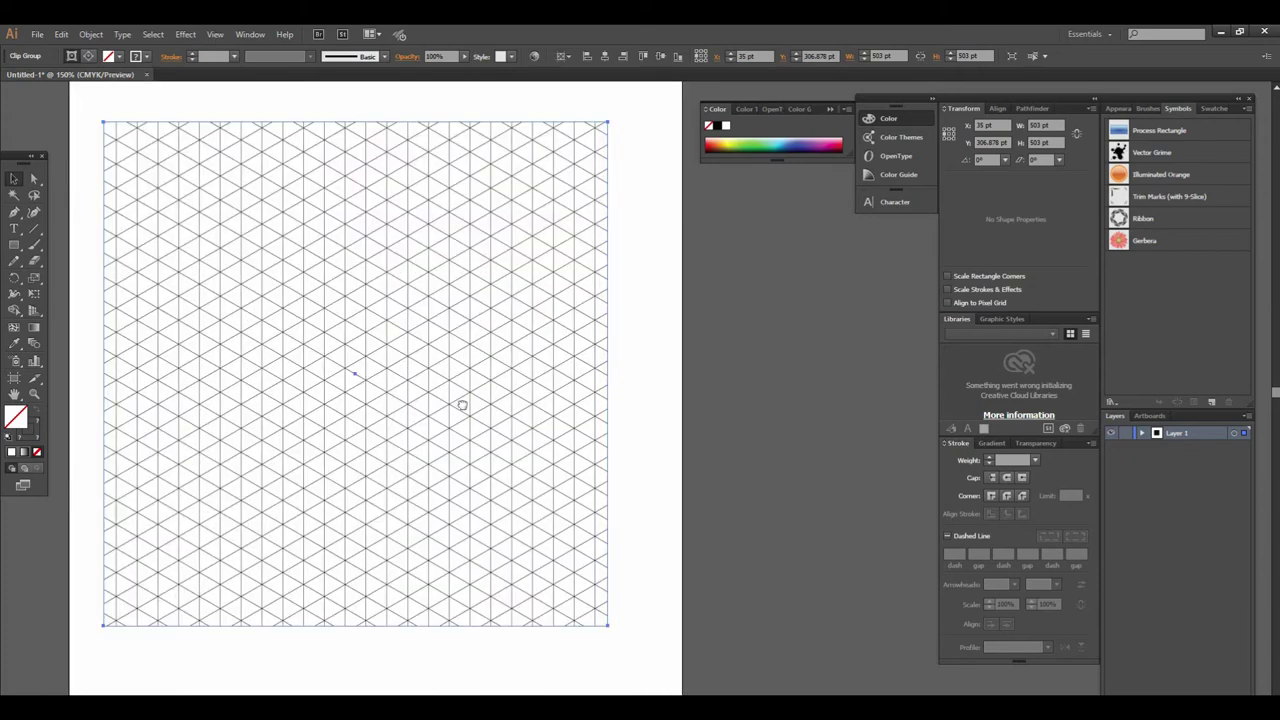
pyautogui.hscroll(-2, 543, 406)
pyautogui.scroll(-2, 571, 409)
pyautogui.hscroll(2, 571, 409)
pyautogui.click(684, 440)
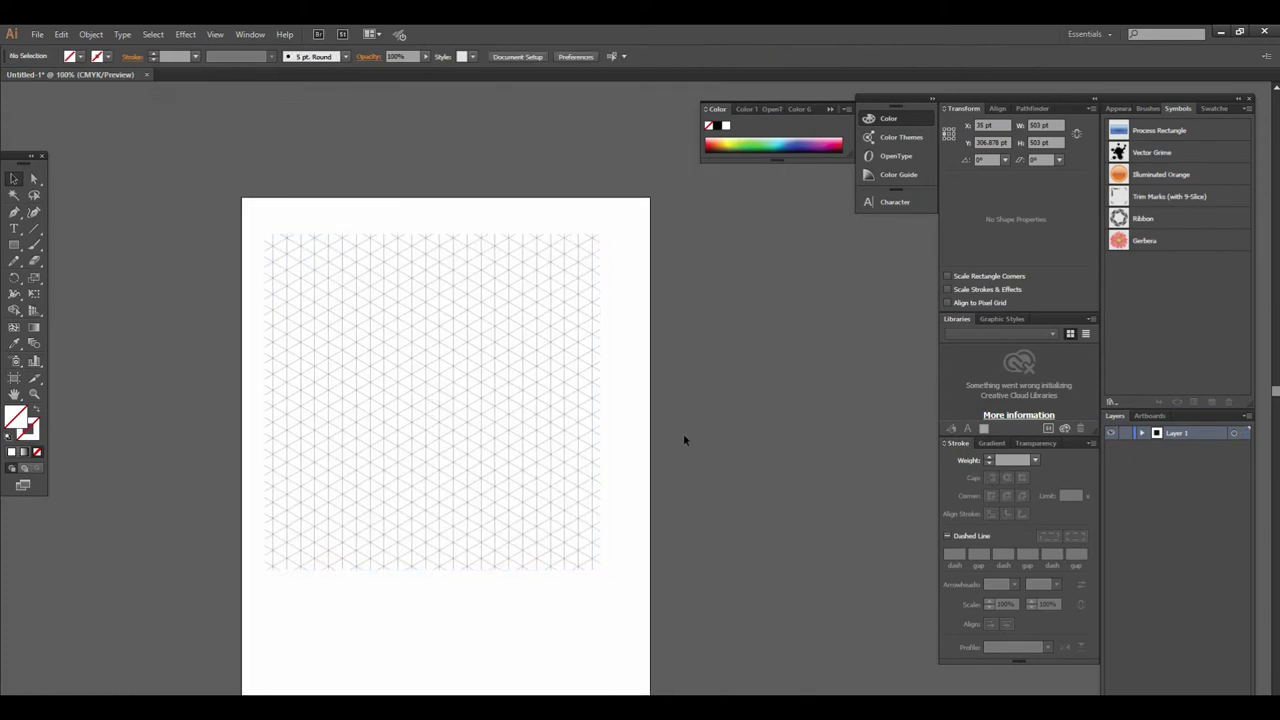